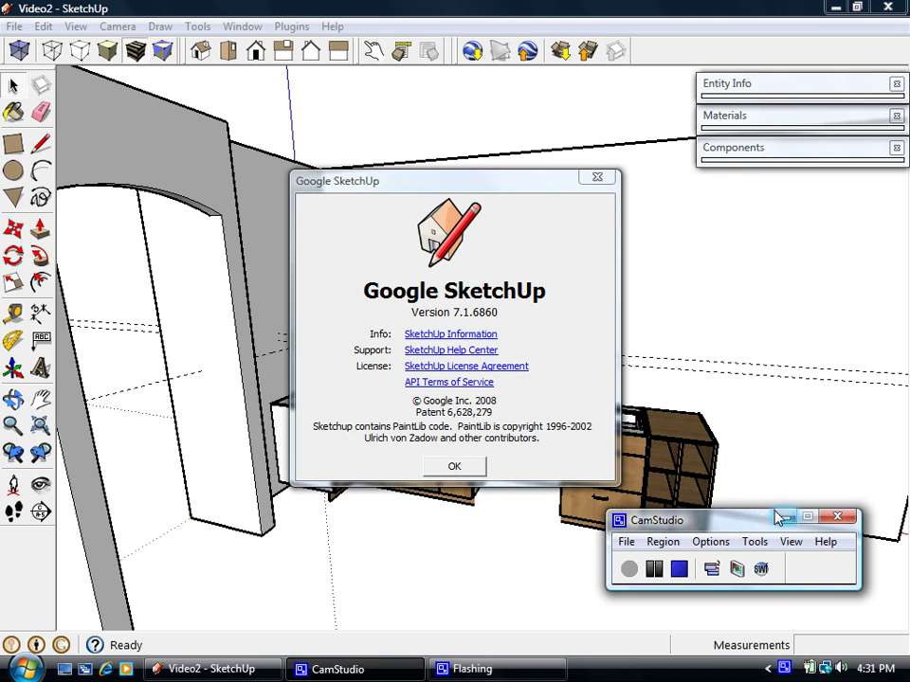
Dismiss the version information and examine the base cabinets along the back wall up close and from above
click(781, 517)
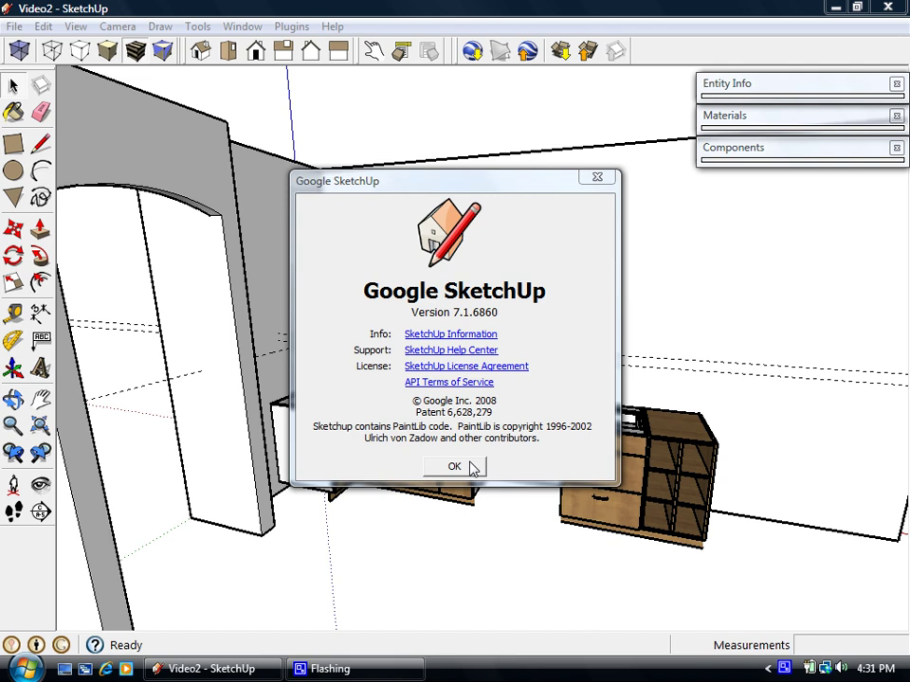
click(454, 466)
mouse_move(512, 459)
middle_down()
mouse_move(525, 455)
mouse_move(491, 462)
middle_up()
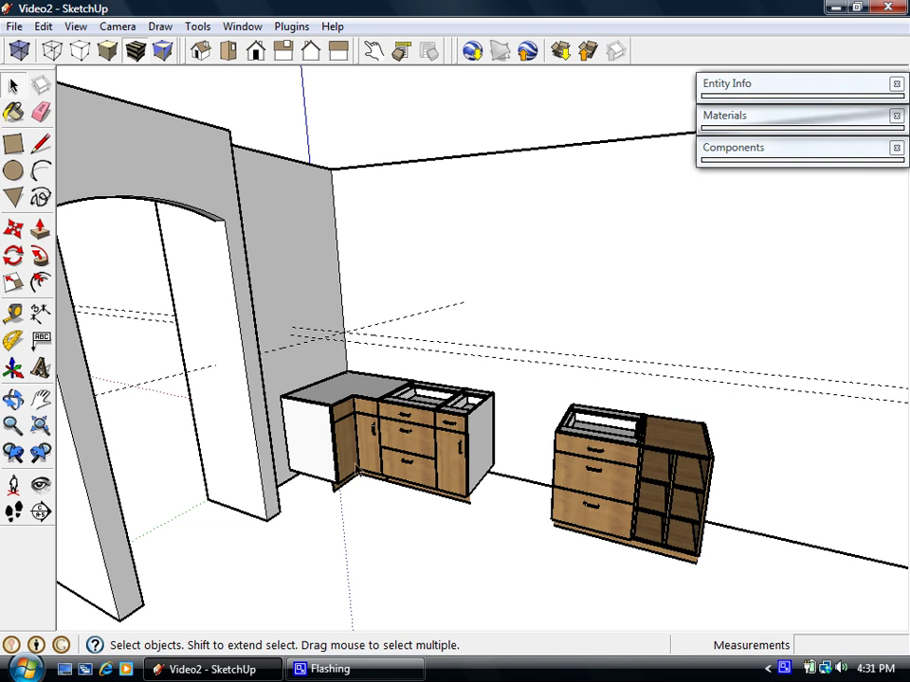
scroll(619, 556, up, 5)
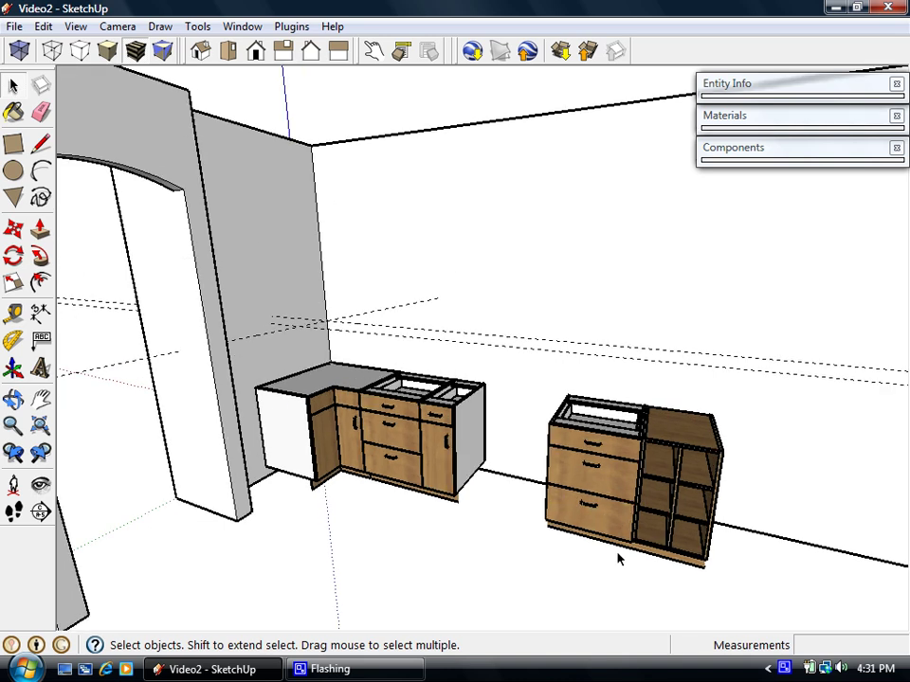
middle_drag(609, 482, 566, 494)
scroll(566, 494, up, 6)
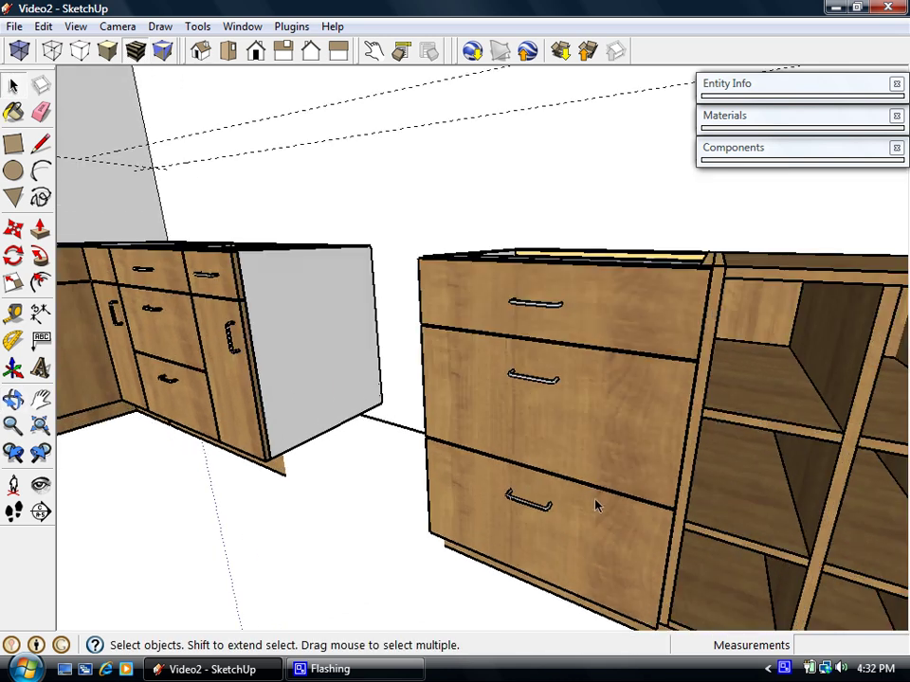
scroll(599, 481, down, 5)
scroll(545, 443, down, 2)
middle_drag(547, 442, 657, 481)
scroll(567, 457, down, 3)
middle_drag(657, 481, 646, 509)
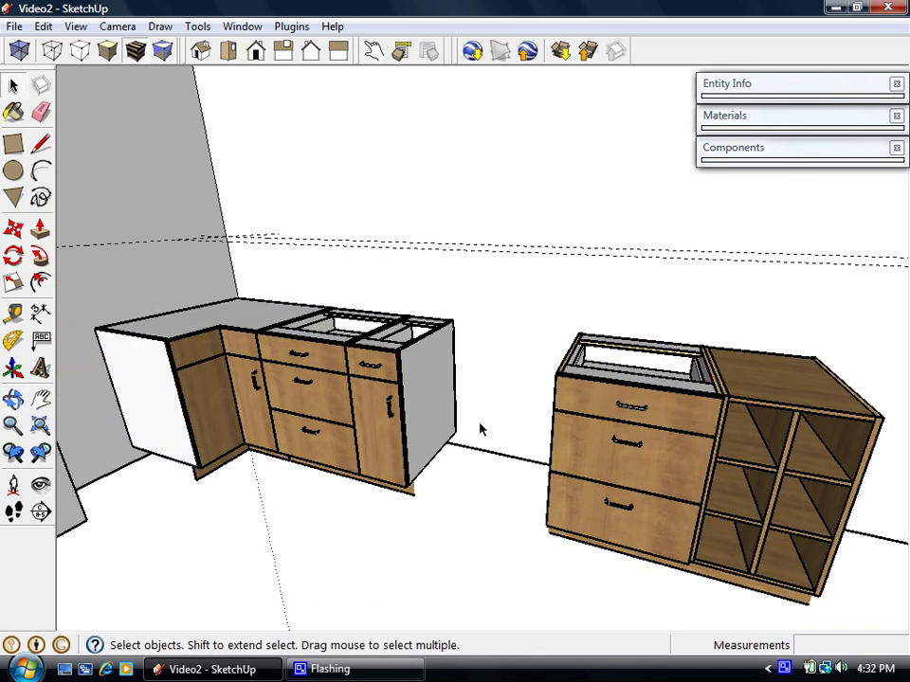
middle_drag(481, 429, 485, 479)
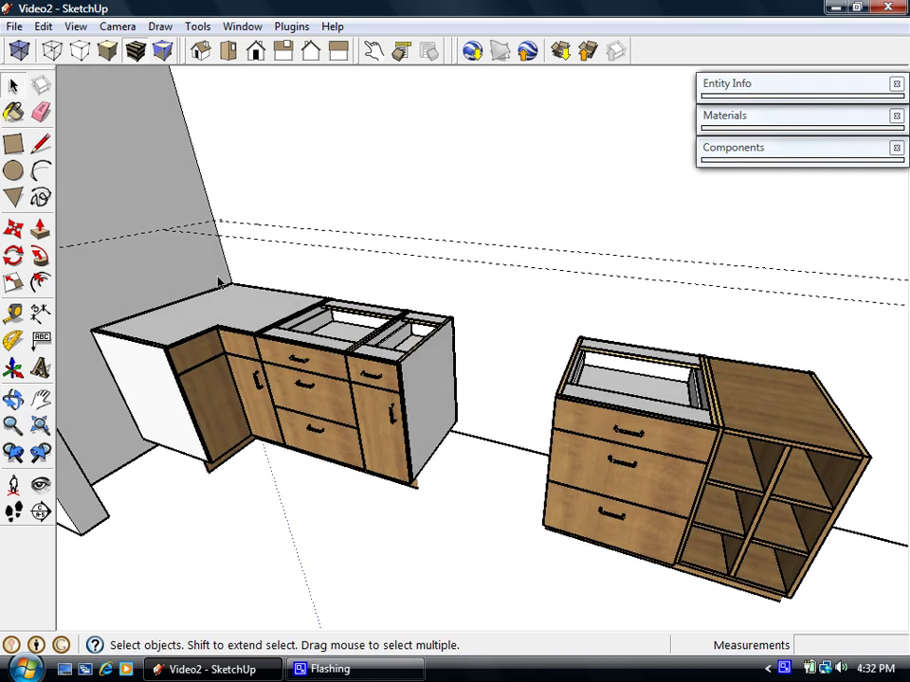
Place wall corner cabinet WC1D from the Cabinets - Wall Corner (SketchData) collection on the guides above the corner base cabinet
click(747, 161)
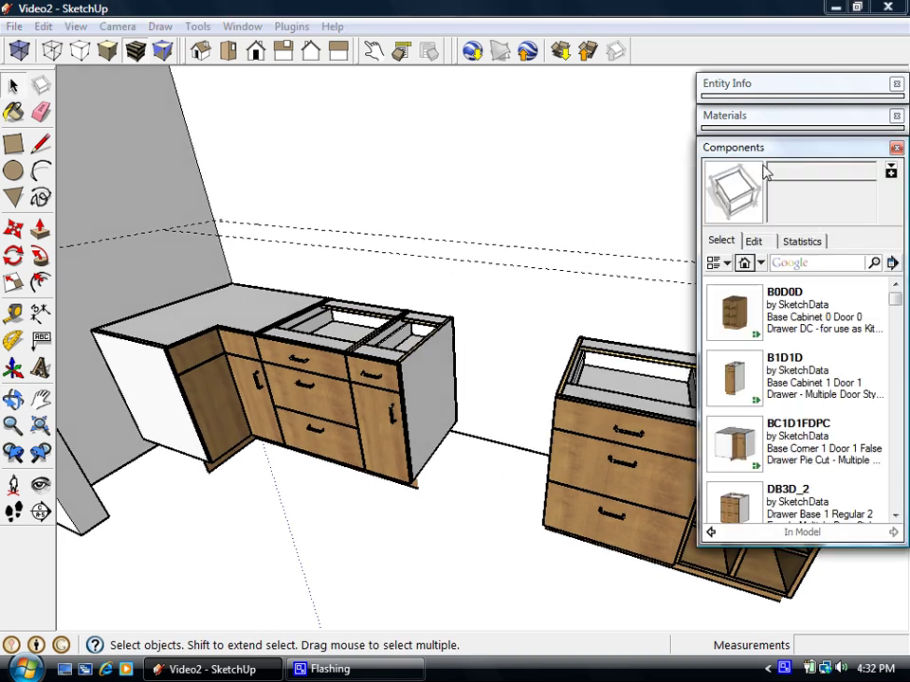
click(761, 264)
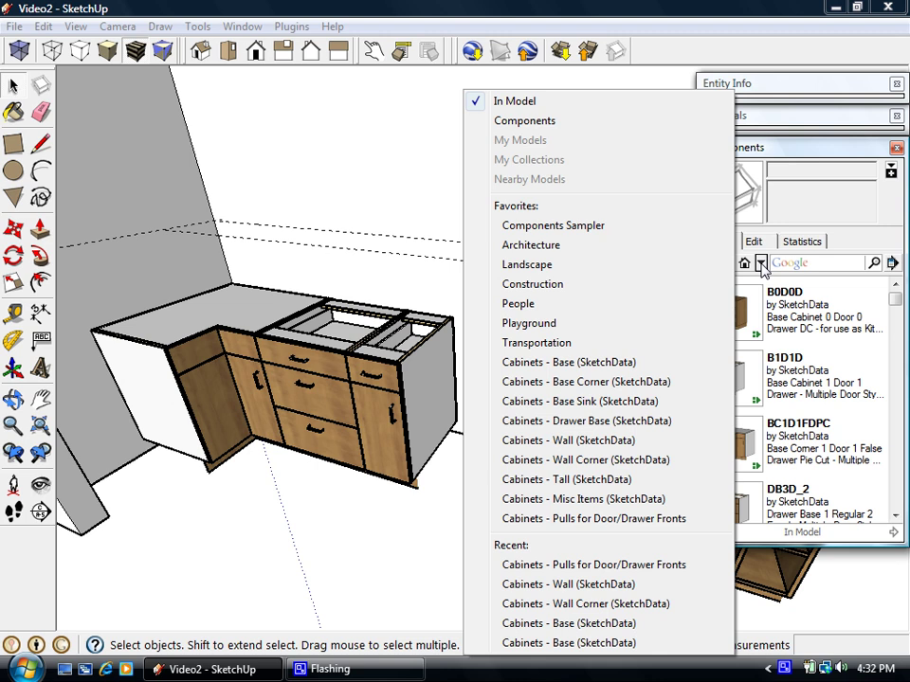
click(531, 460)
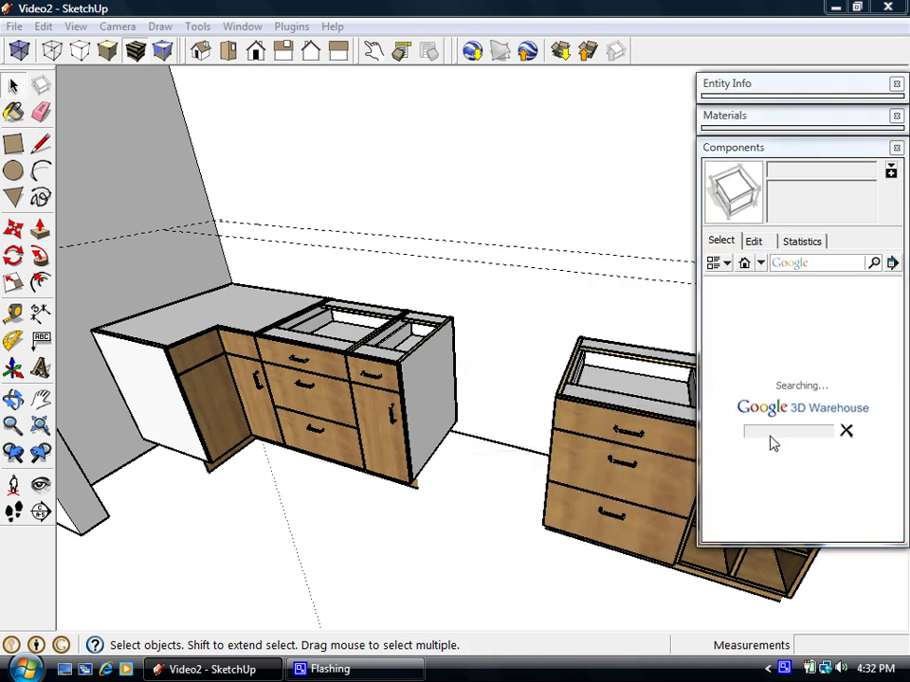
drag(897, 300, 905, 443)
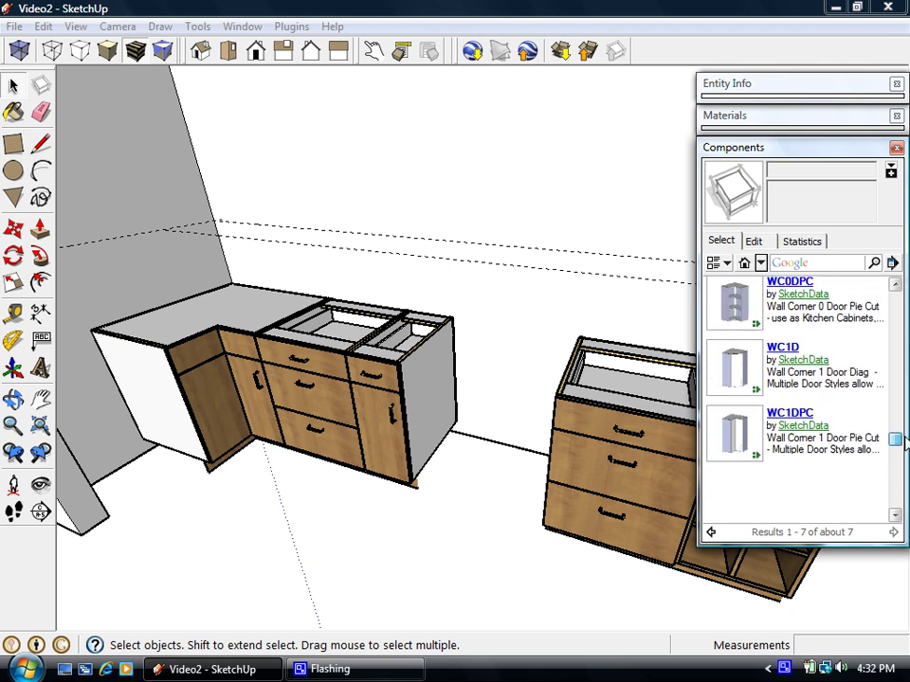
click(738, 364)
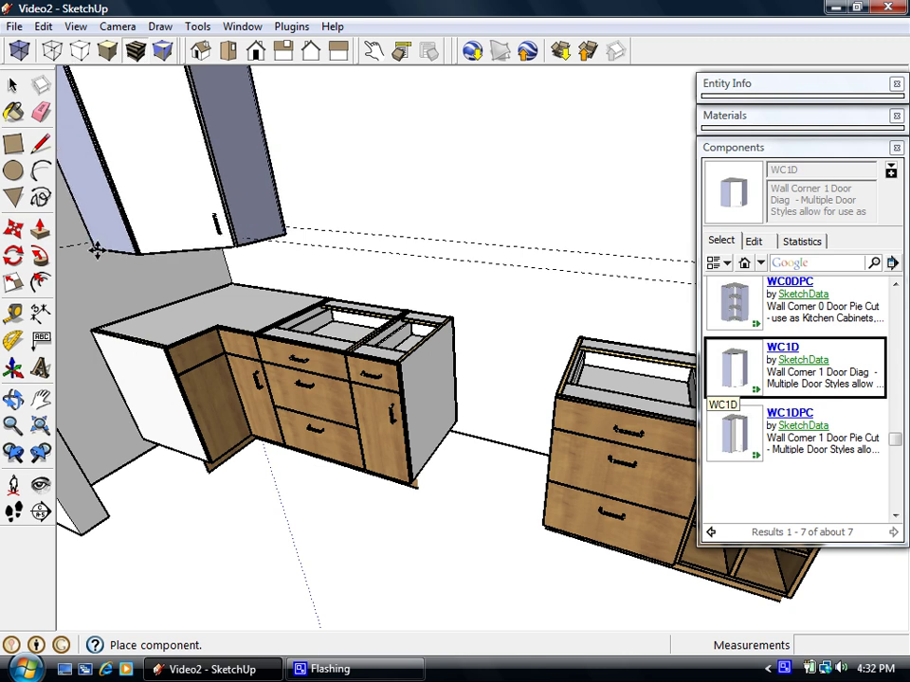
click(91, 246)
Move the wall corner cabinet so its back corner sits tight against the corner where the two walls meet
shift+middle_drag(160, 286, 327, 447)
scroll(309, 240, up, 3)
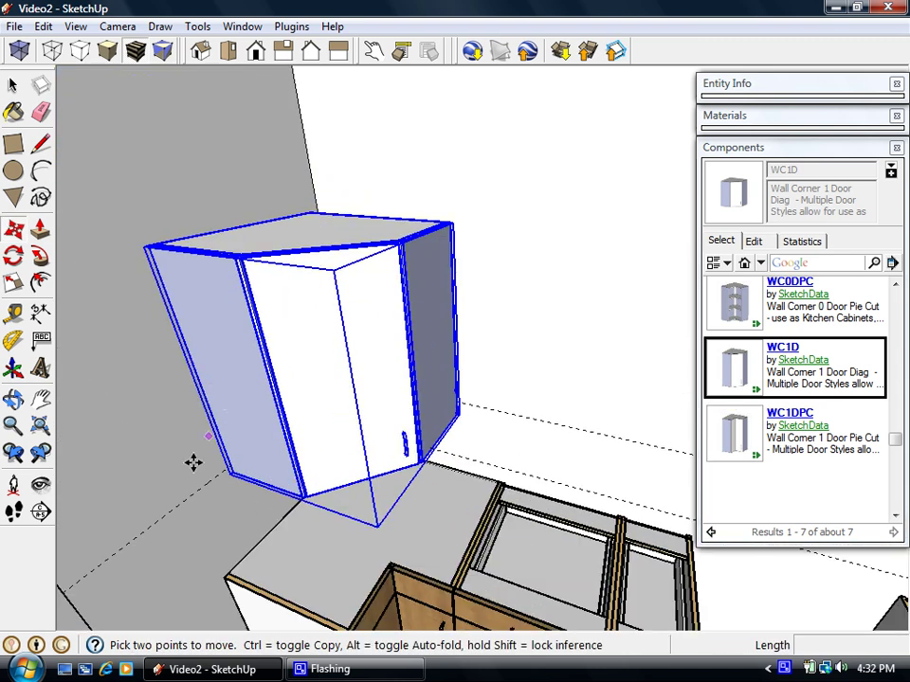
middle_drag(211, 447, 282, 115)
scroll(184, 343, up, 3)
scroll(175, 326, up, 1)
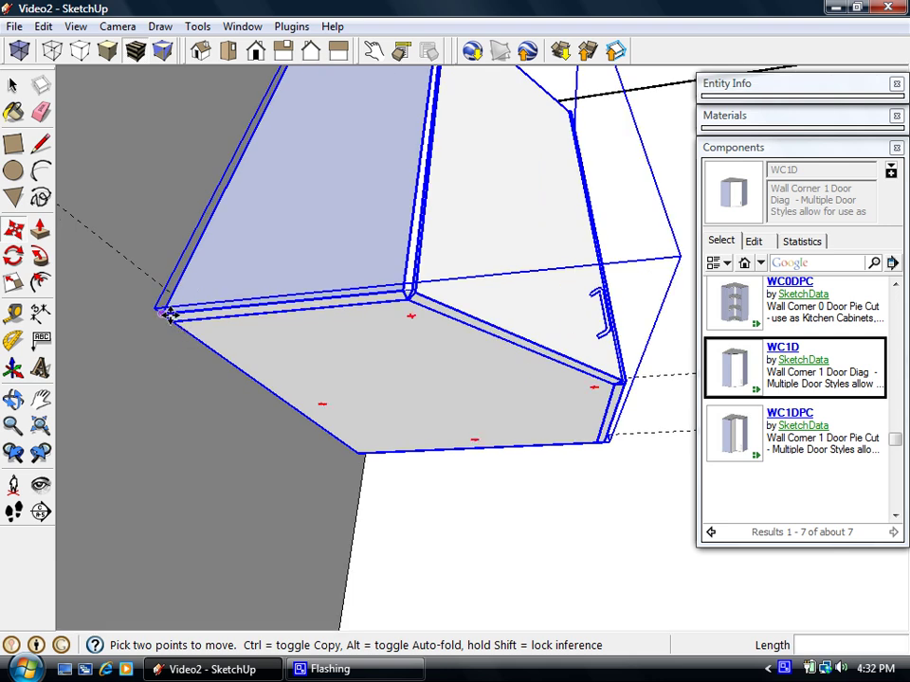
click(167, 315)
scroll(173, 293, down, 4)
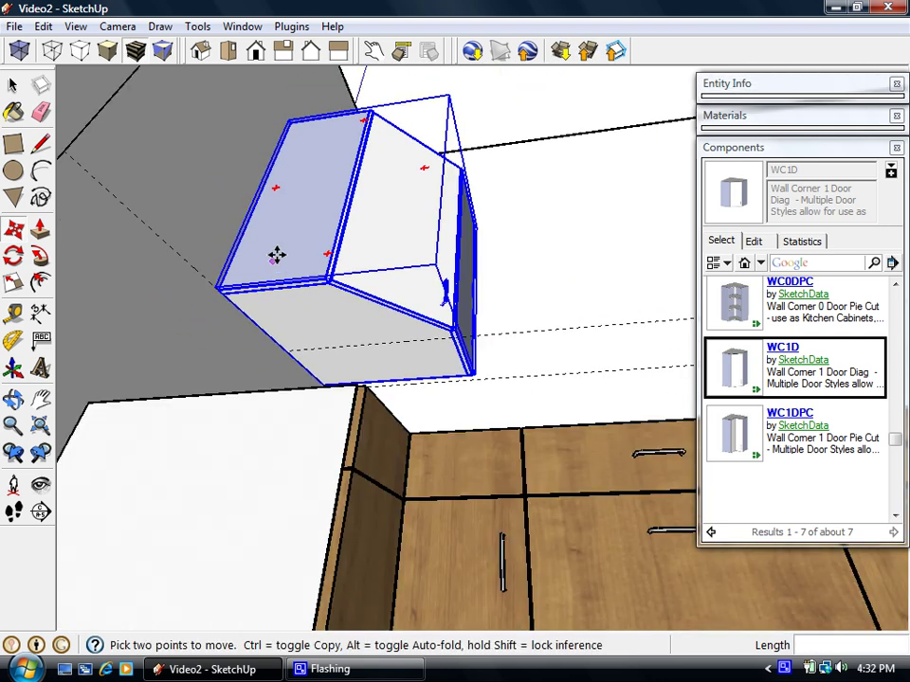
middle_drag(276, 254, 333, 435)
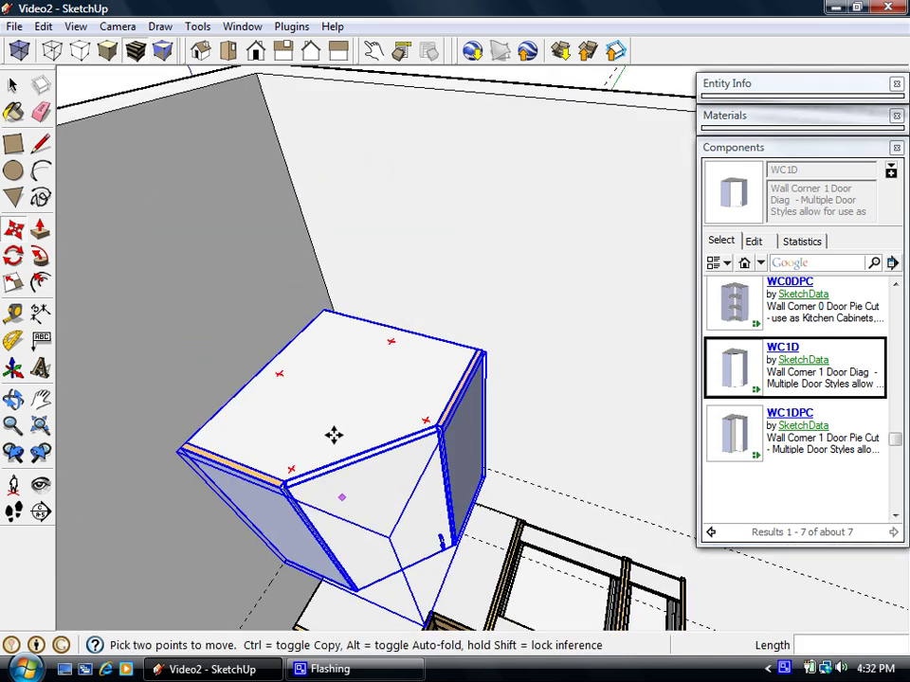
click(324, 309)
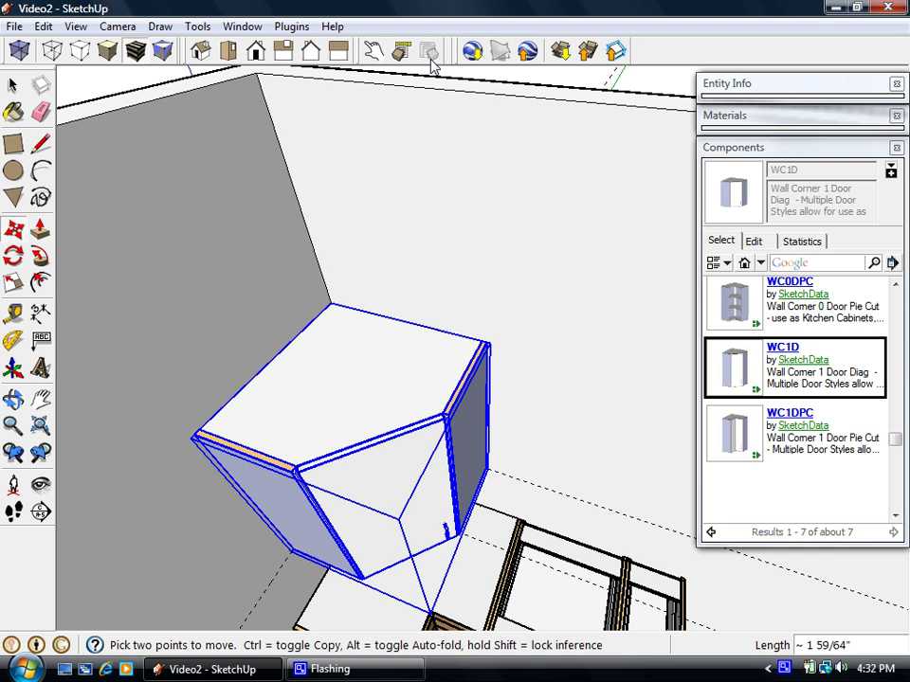
Set the wall corner cabinet's Product Height to 42" and apply it in the component options
middle_drag(379, 228, 347, 75)
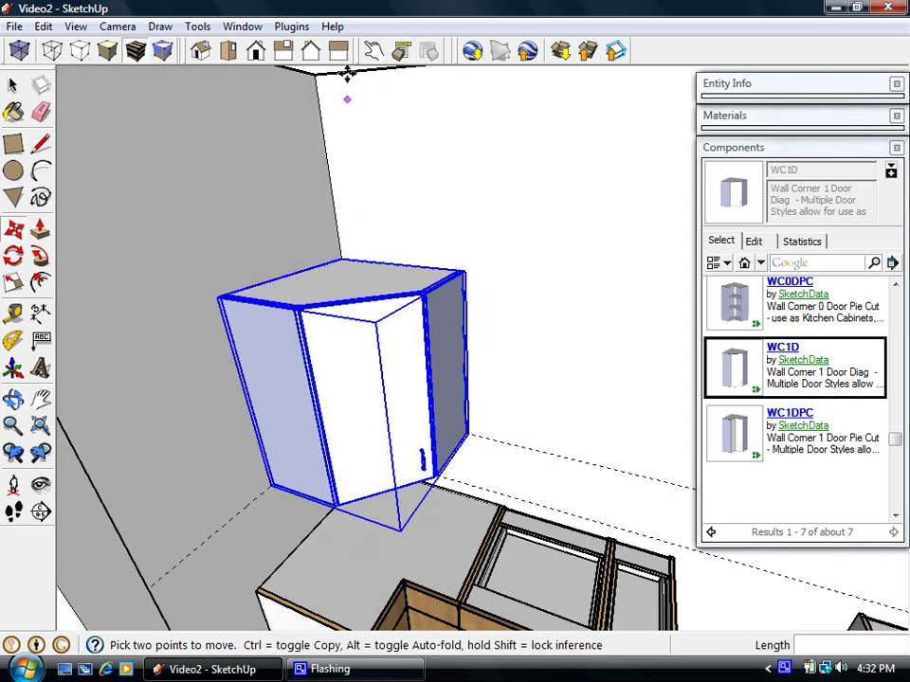
click(402, 54)
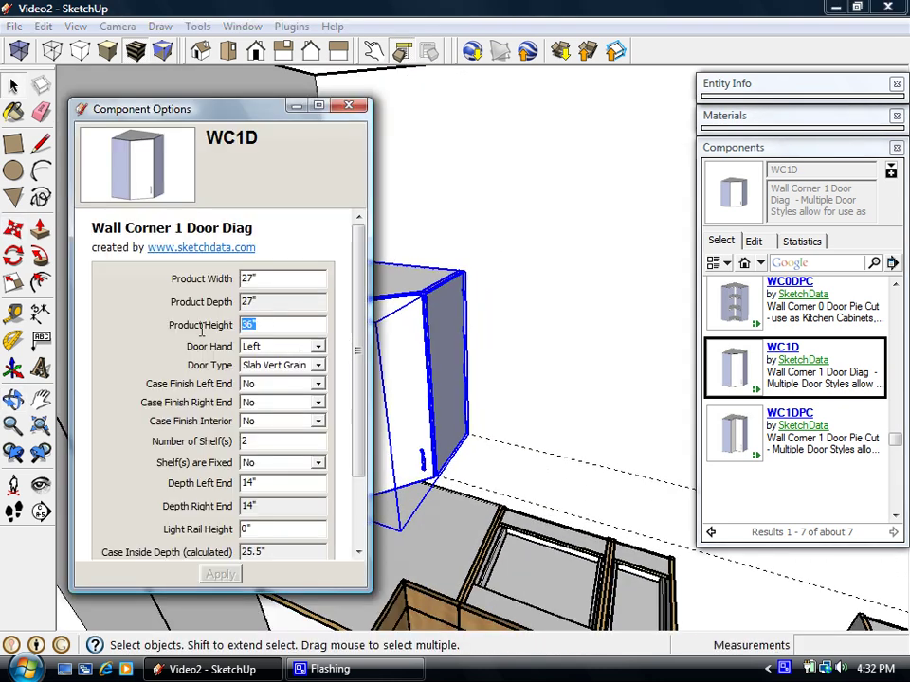
text(42)
click(220, 575)
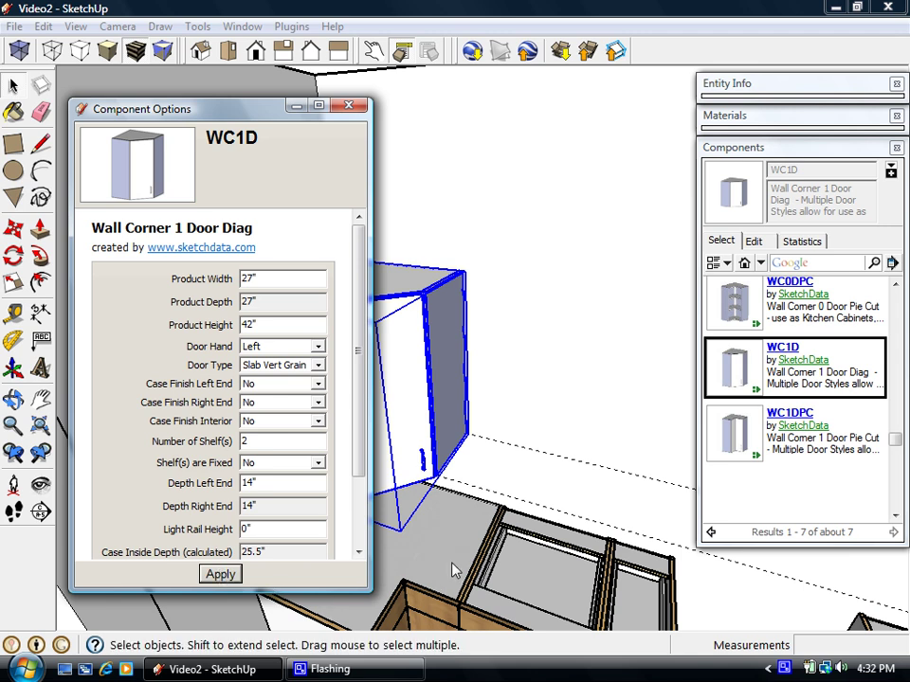
click(348, 105)
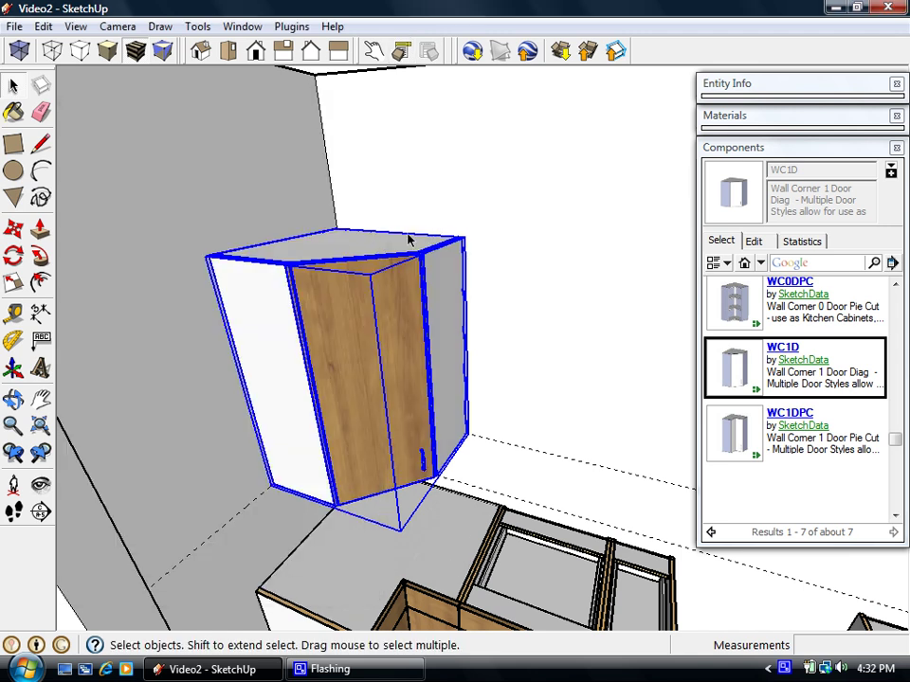
Place two-door wall cabinet W2D from the Cabinets - Wall (SketchData) collection against the lower front corner of the wall corner cabinet
middle_drag(408, 238, 365, 297)
scroll(353, 417, up, 1)
scroll(353, 416, down, 2)
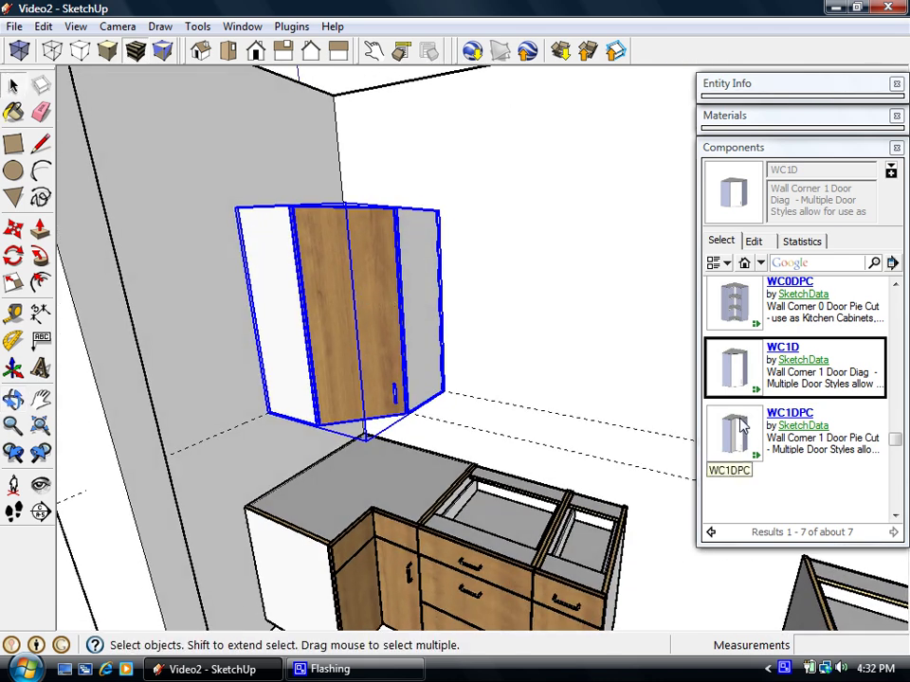
click(759, 263)
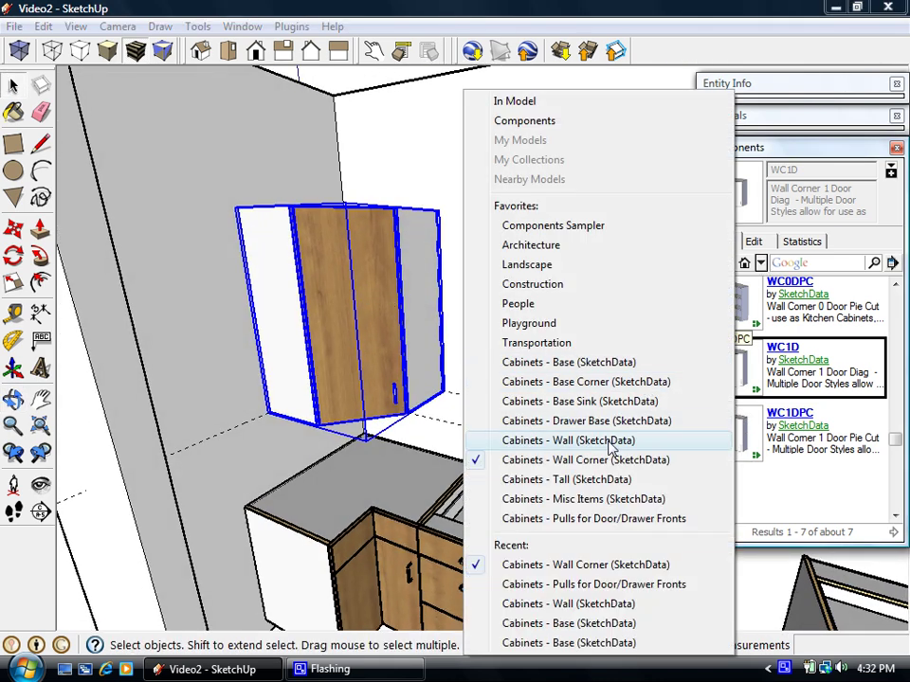
click(611, 440)
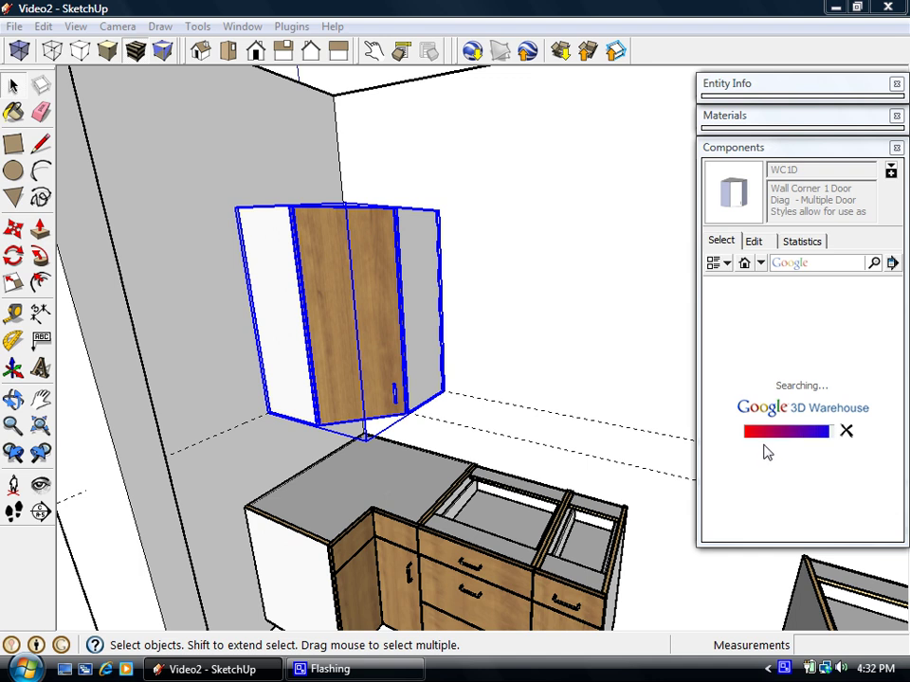
click(897, 518)
click(896, 517)
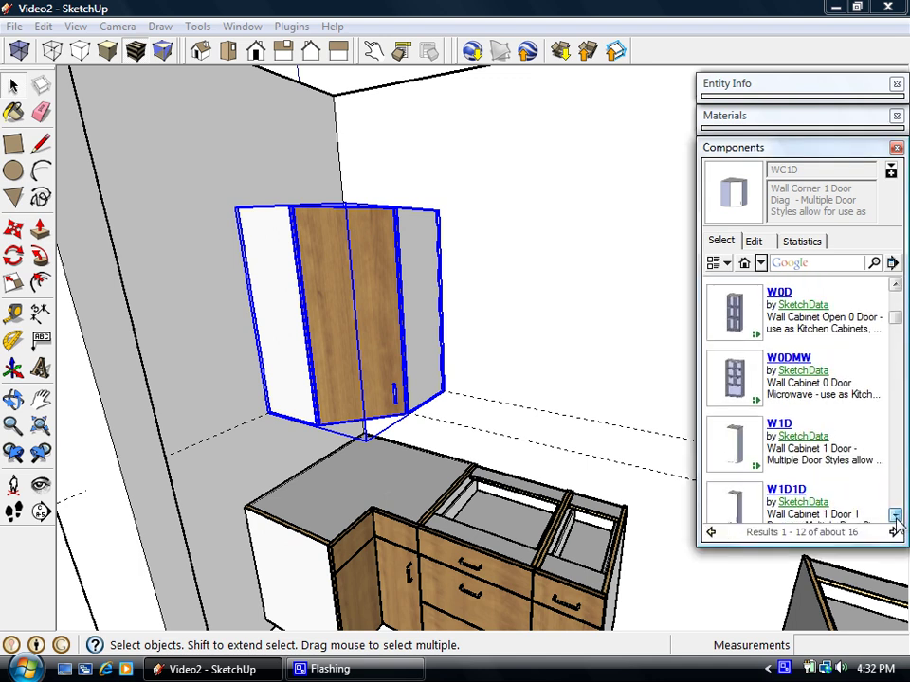
click(897, 517)
click(896, 517)
click(896, 518)
click(896, 518)
click(896, 517)
click(897, 518)
click(894, 515)
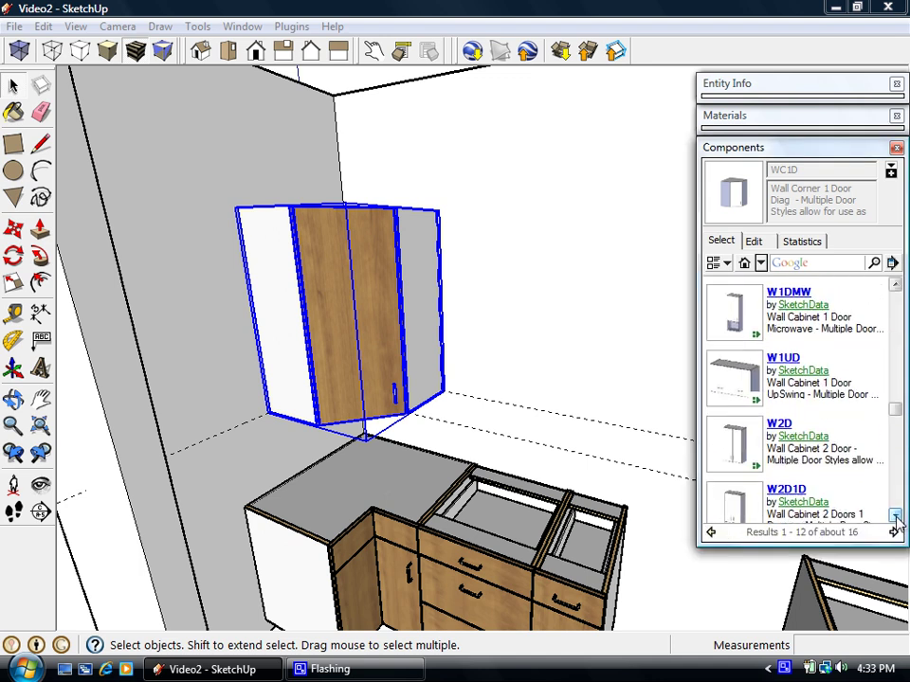
click(742, 414)
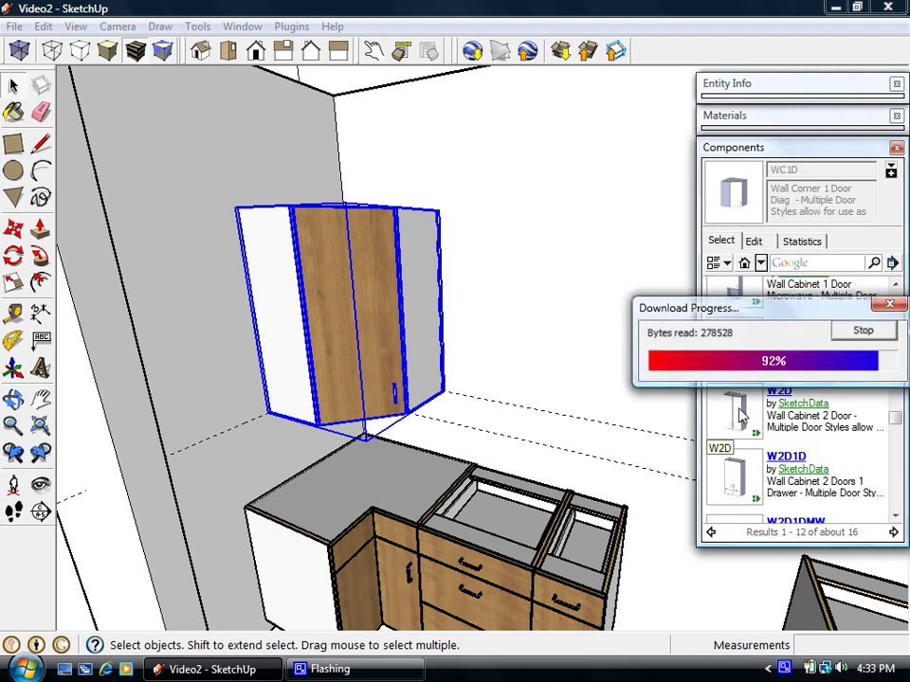
middle_drag(416, 420, 417, 414)
scroll(412, 410, up, 4)
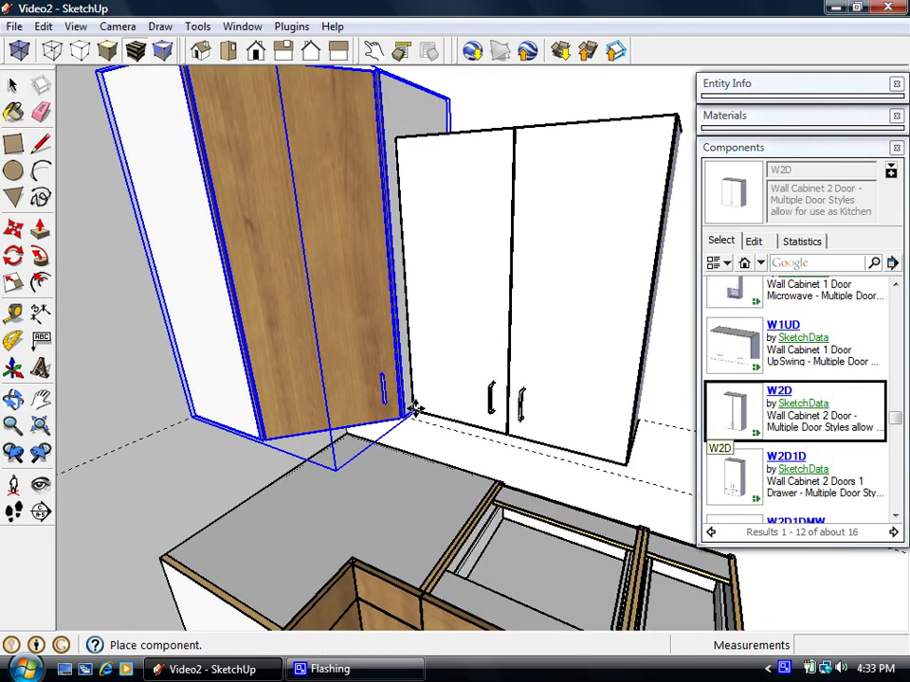
click(409, 411)
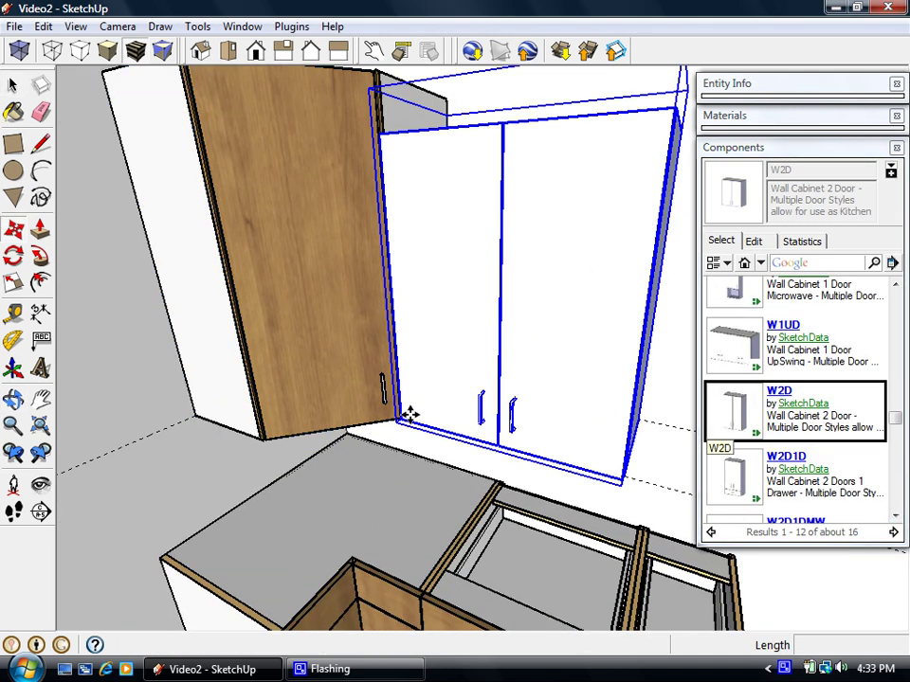
Set the two-door wall cabinet's Product Height to 42" and Product Width to 45" in its component options
click(402, 50)
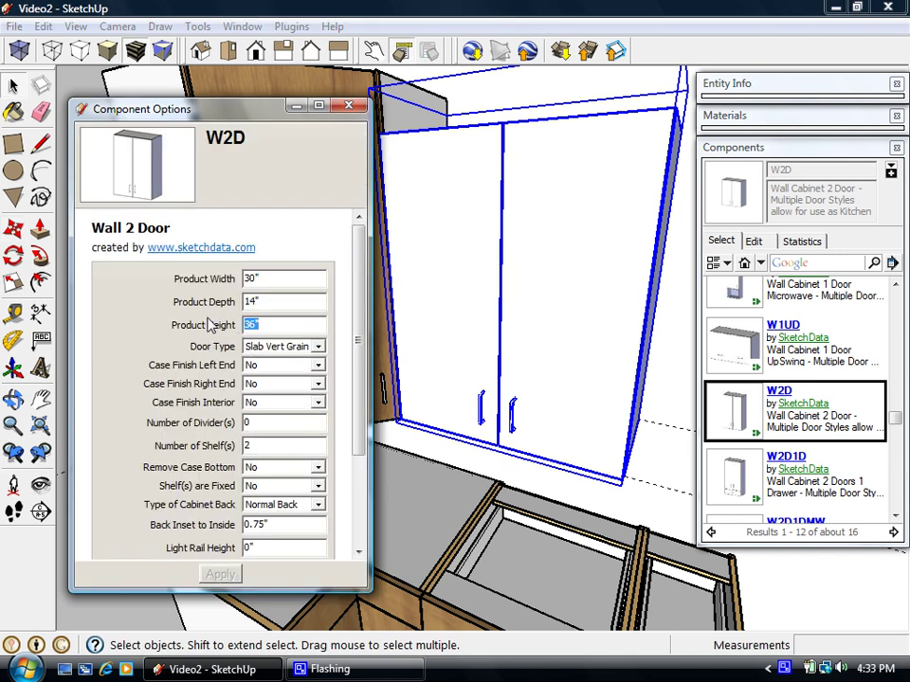
text(42)
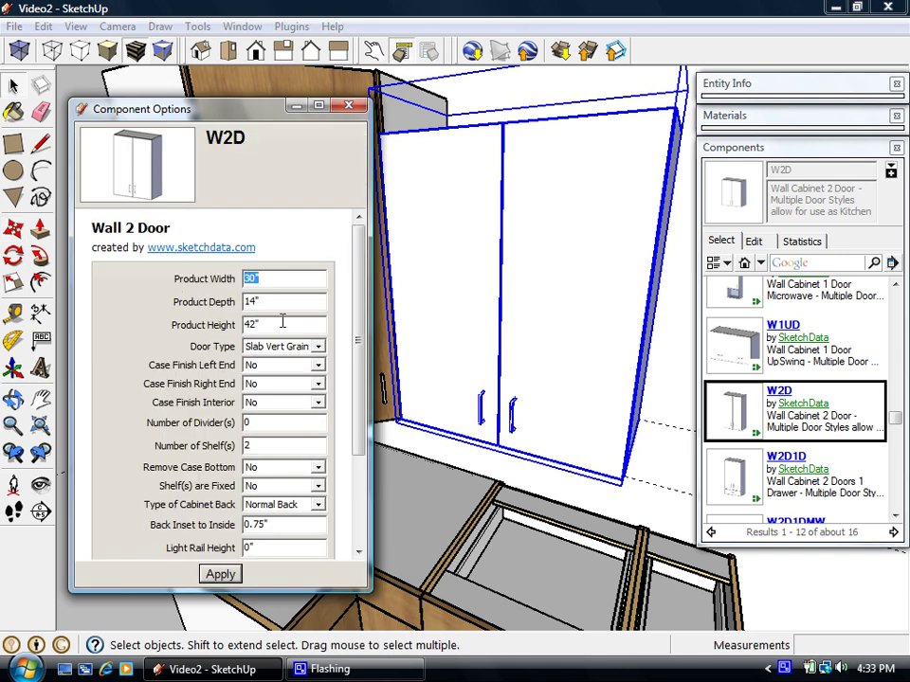
click(232, 579)
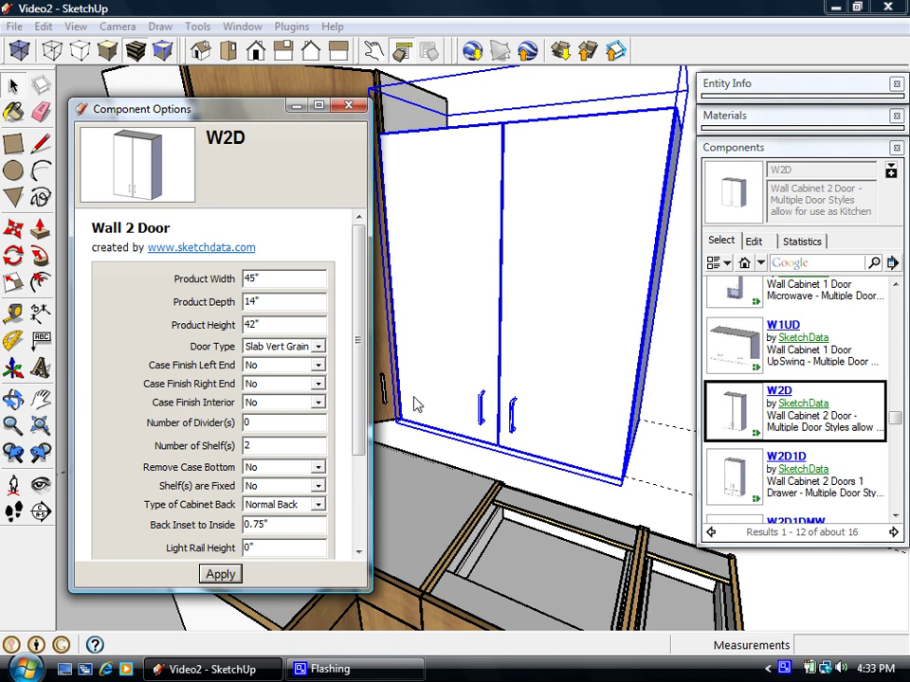
click(347, 105)
Set Case Finish Right End to Yes for the two-door wall cabinet and apply the change
middle_drag(472, 328, 432, 426)
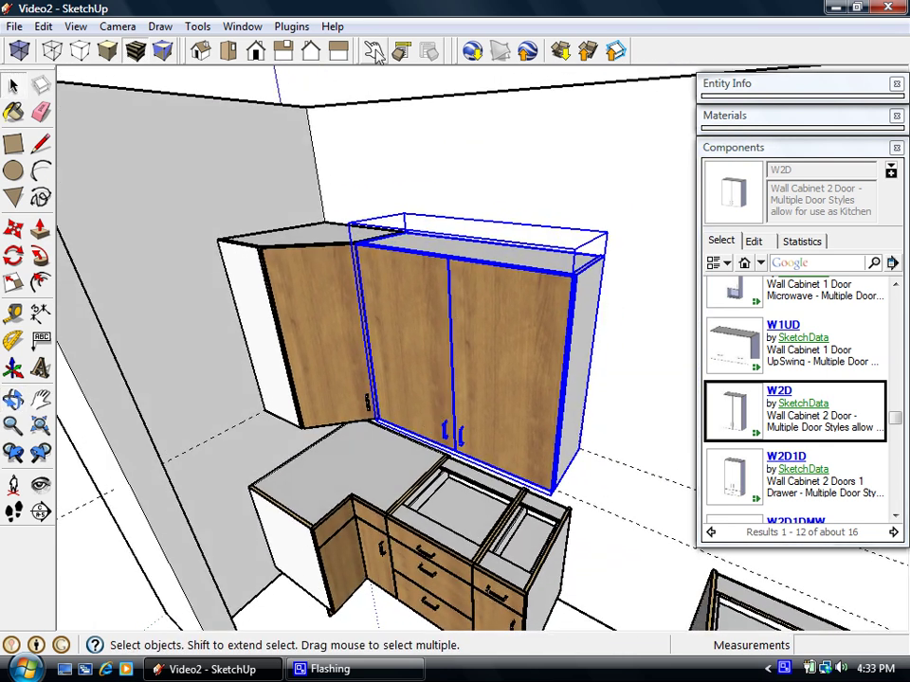
click(398, 47)
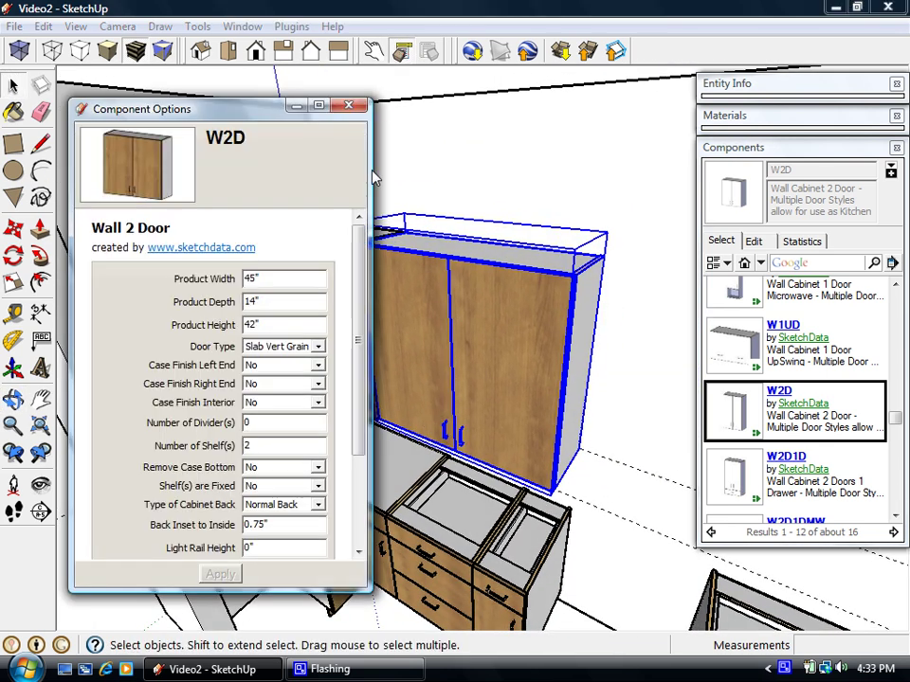
click(319, 384)
click(300, 413)
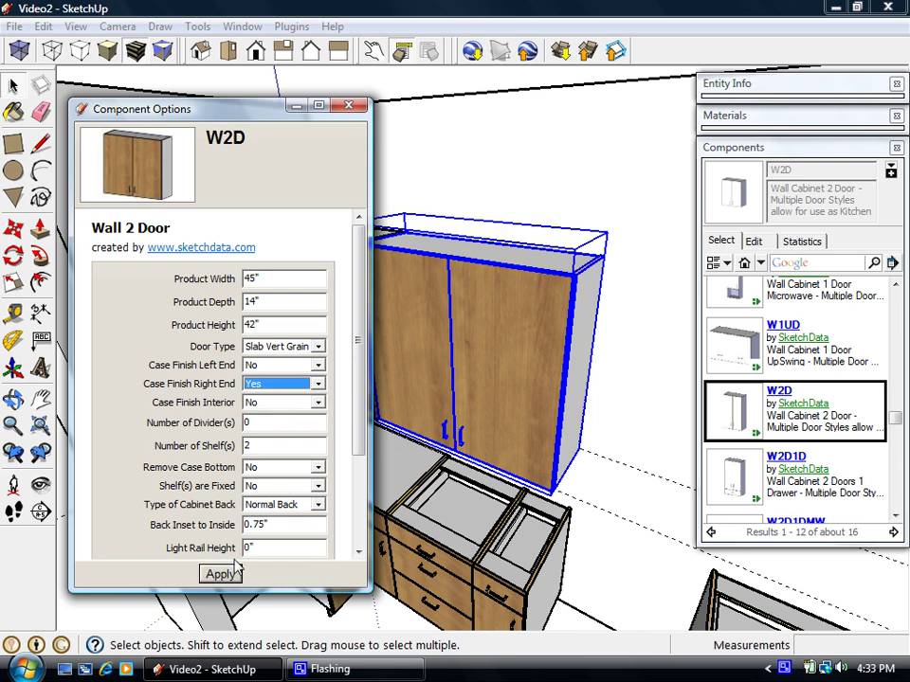
click(226, 575)
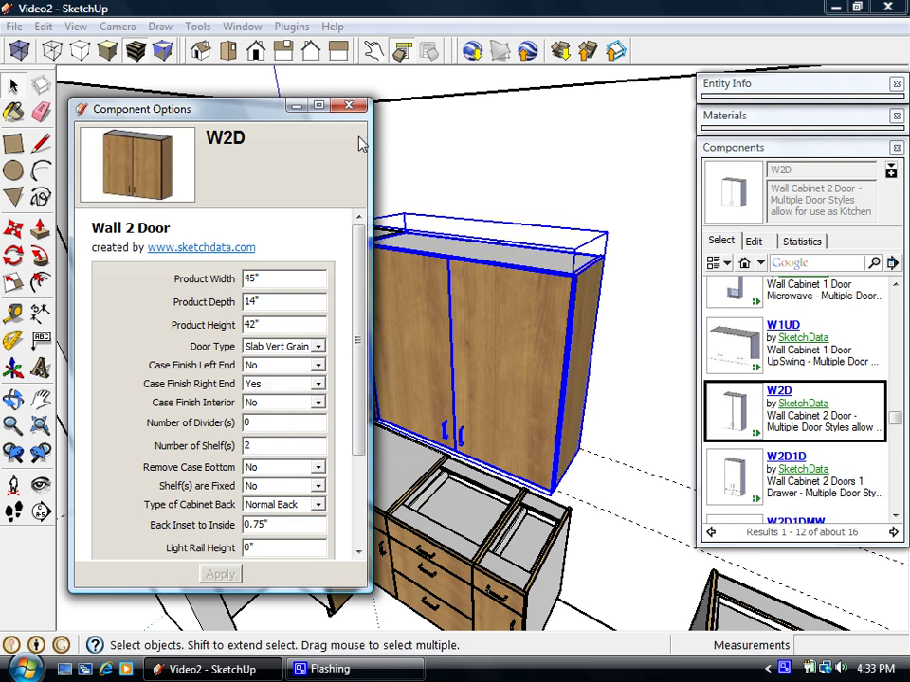
Place upswing wall cabinet W1UD at the lower front corner of the 45" two-door wall cabinet's exposed end
click(349, 105)
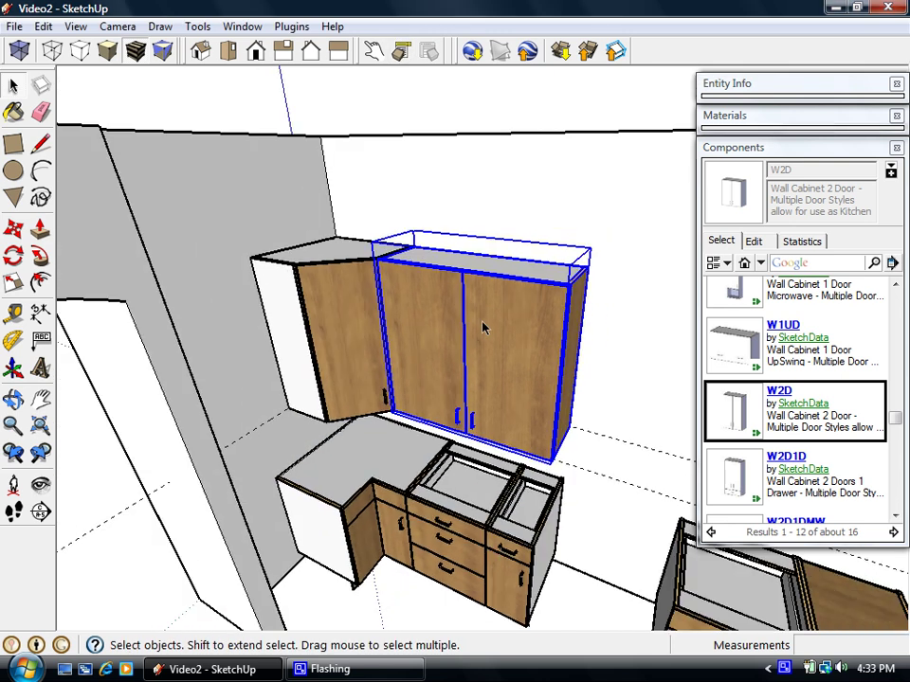
middle_drag(482, 328, 416, 319)
click(721, 349)
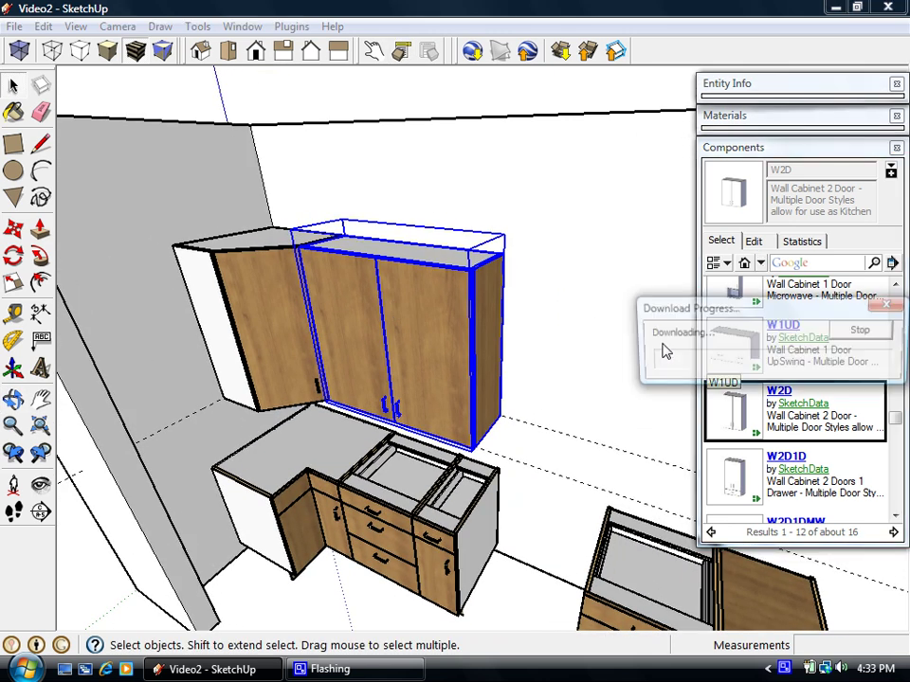
scroll(520, 349, up, 5)
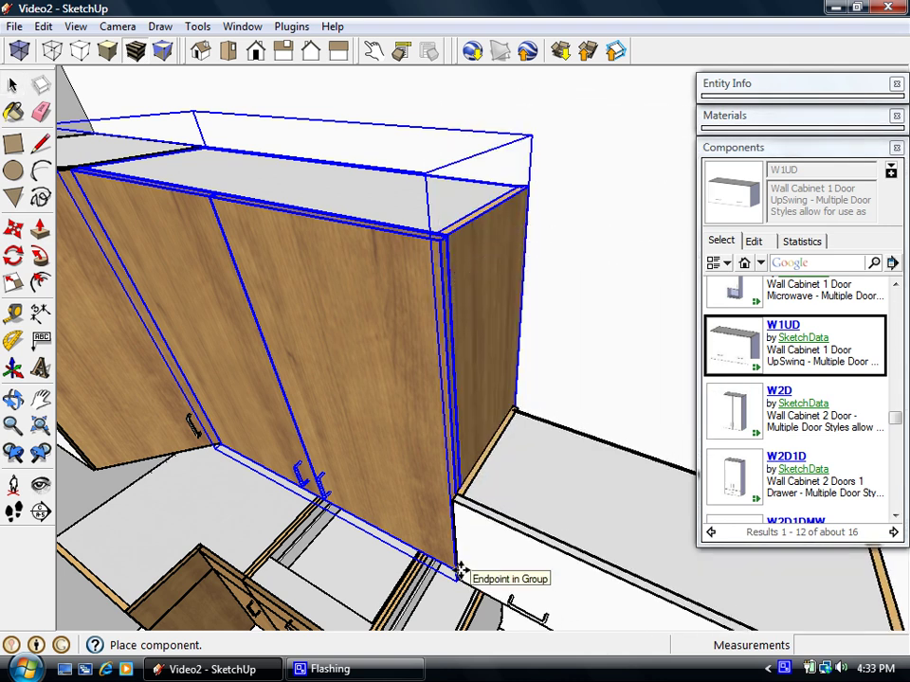
click(458, 568)
Move the upswing cabinet up about 26" so its top rear corner meets the two-door wall cabinet's top rear corner
scroll(498, 493, up, 6)
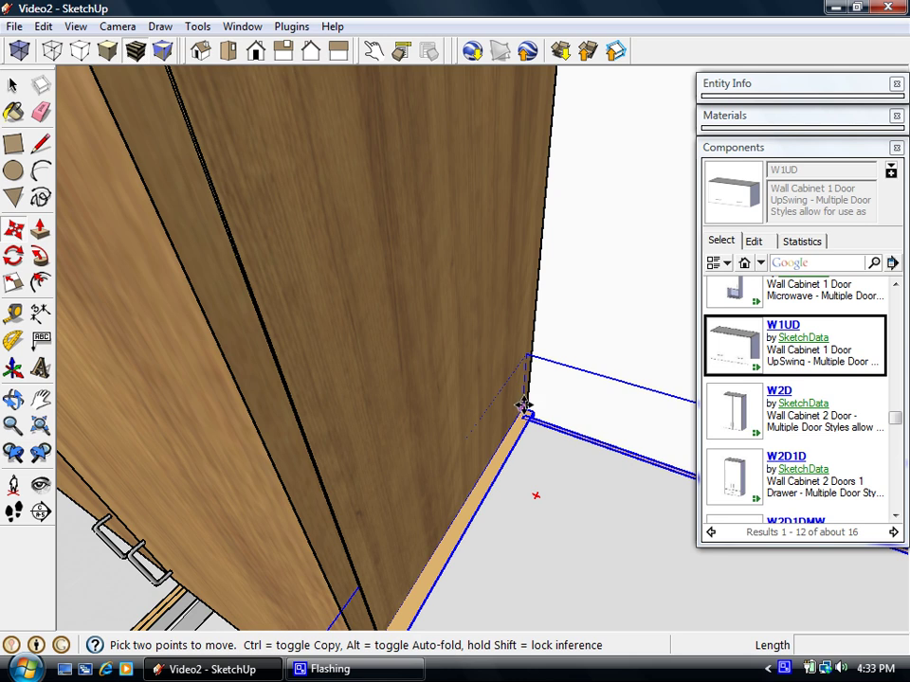
middle_drag(540, 345, 595, 189)
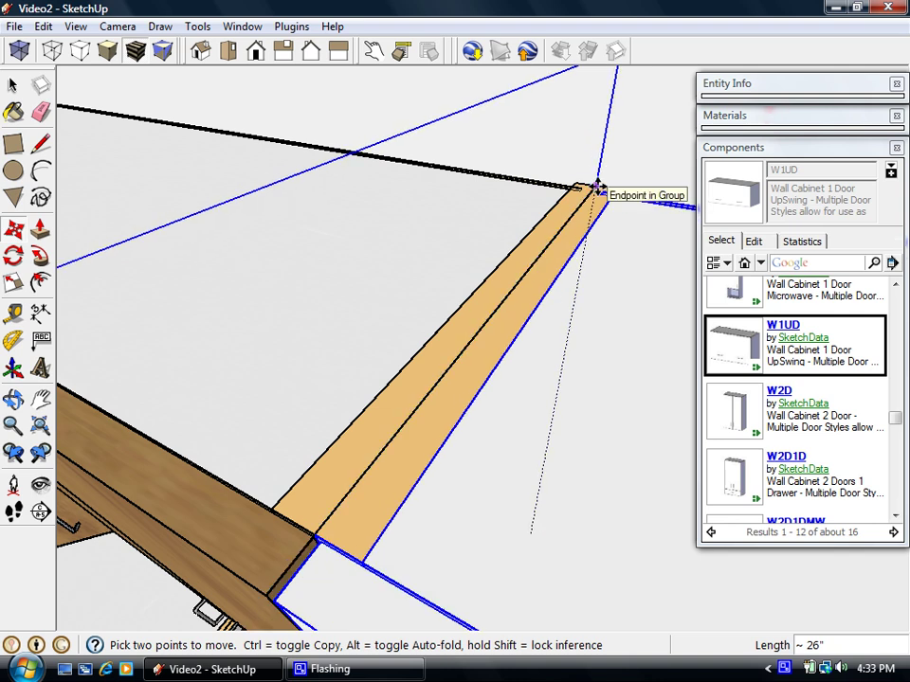
middle_drag(579, 193, 474, 336)
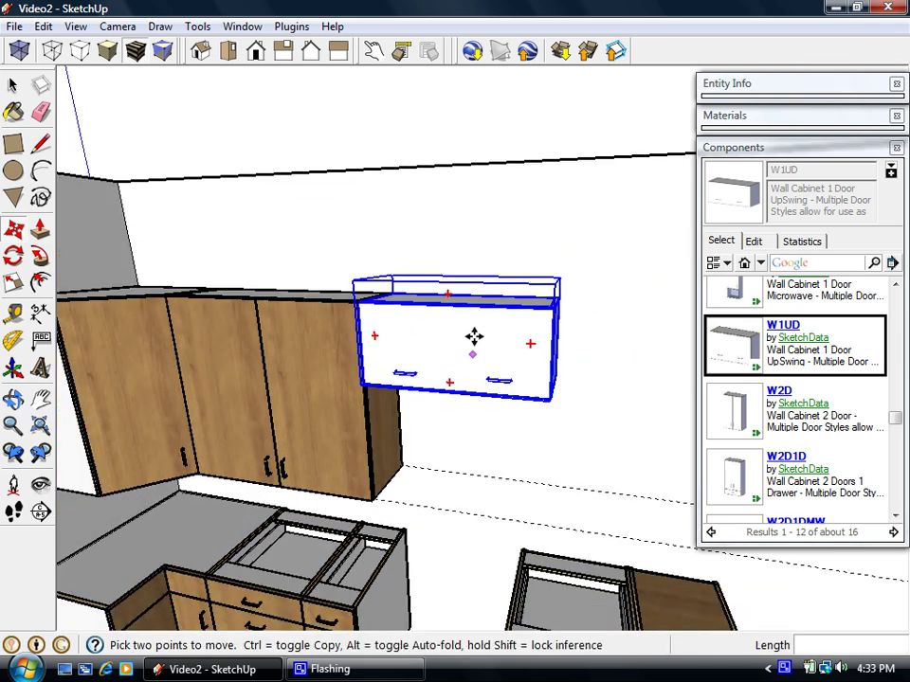
Set the upswing wall cabinet's Product Width to 30" and apply it in the component options
click(400, 50)
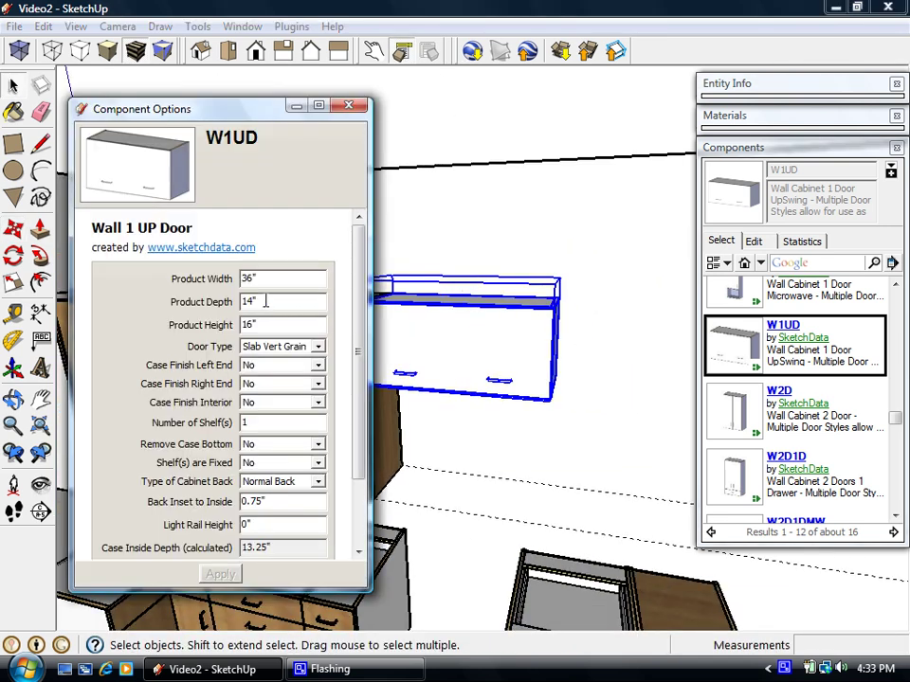
text(3)
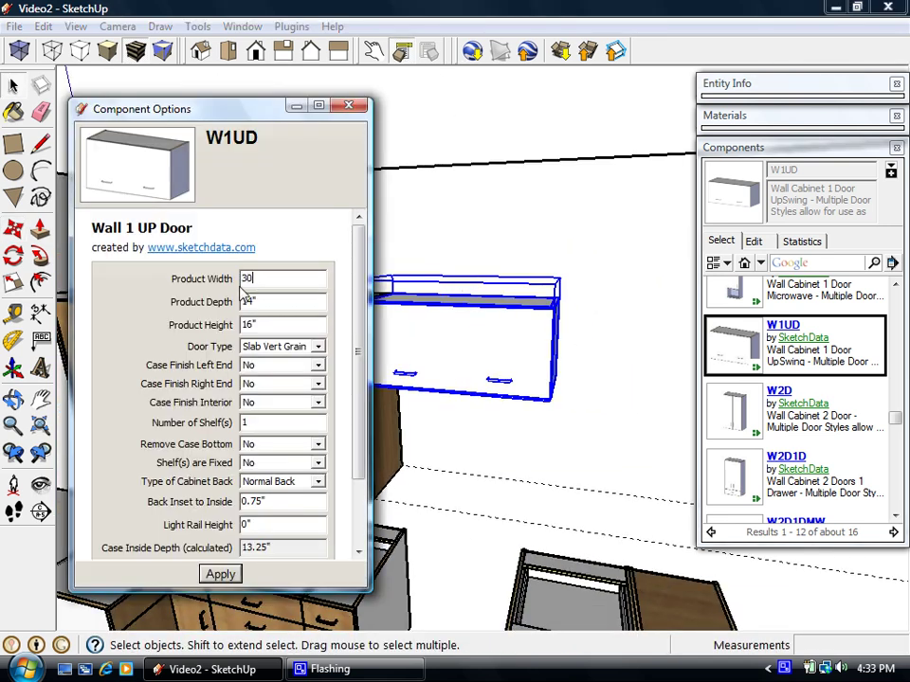
text(0)
click(218, 573)
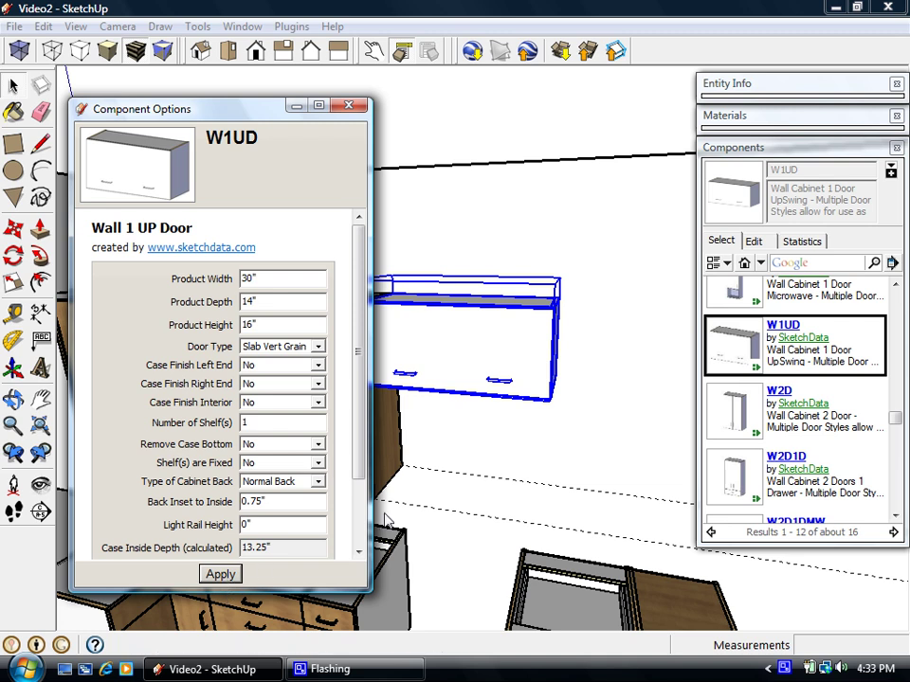
click(347, 109)
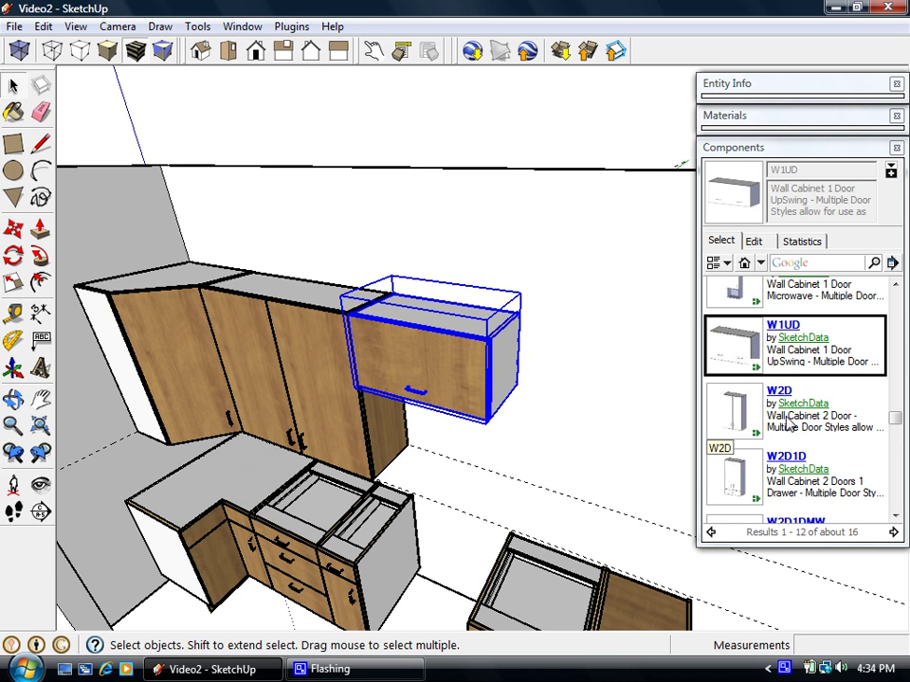
Place another two-door wall cabinet W2D at the free end of the upswing cabinet, above the separate drawer base cabinet
click(785, 423)
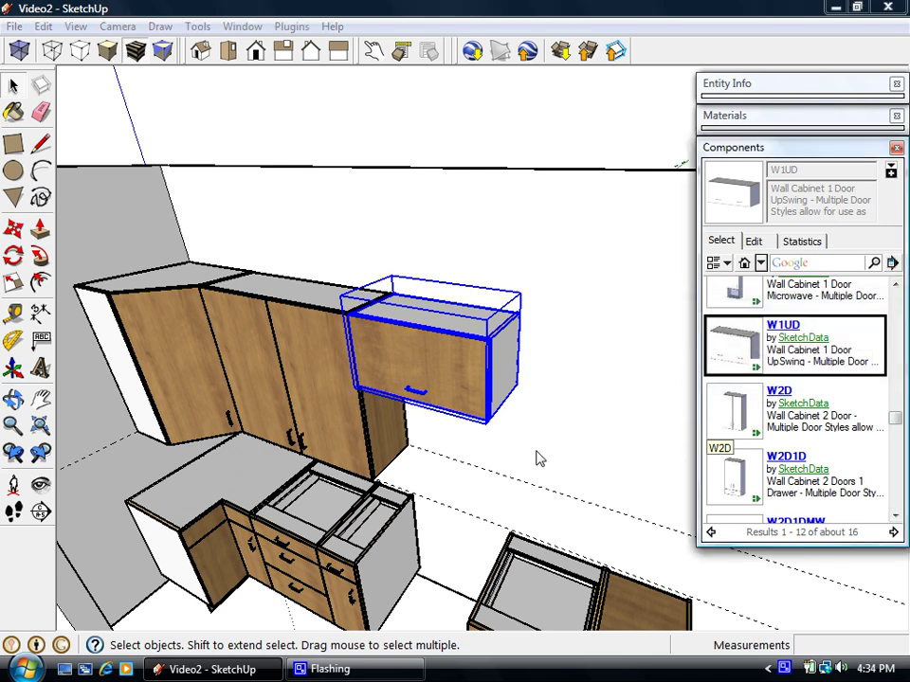
click(489, 522)
scroll(426, 313, up, 1)
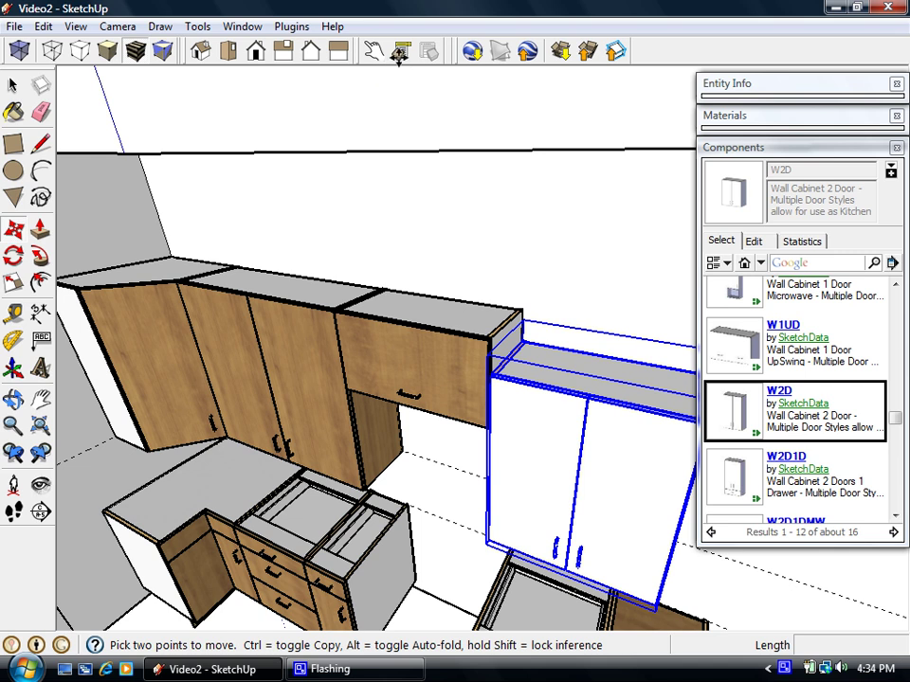
Set the new two-door cabinet's Product Height to 42" and both Case Finish Left End and Right End to Yes, then apply
click(399, 53)
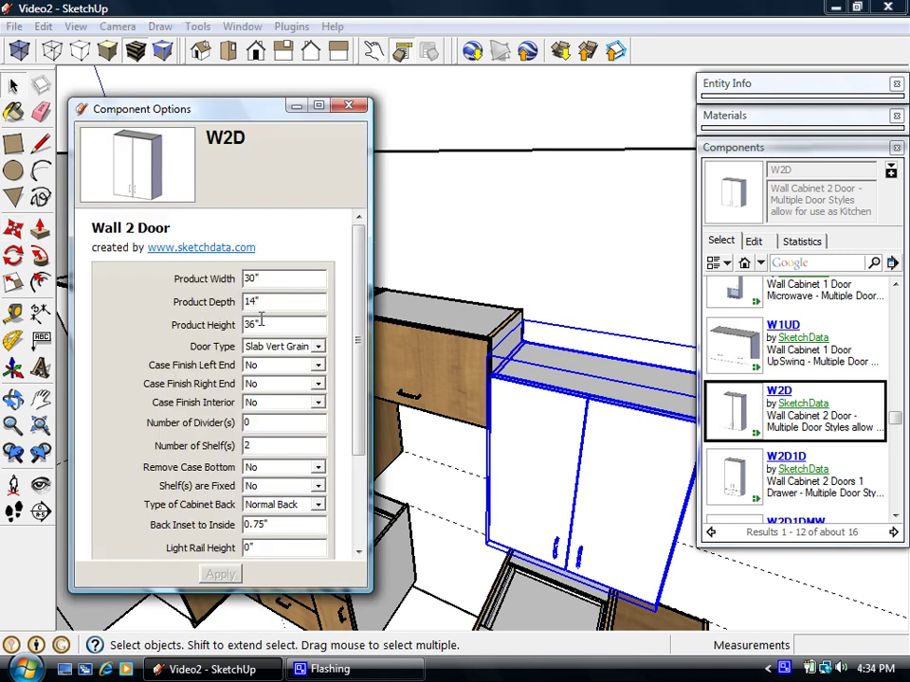
text(42)
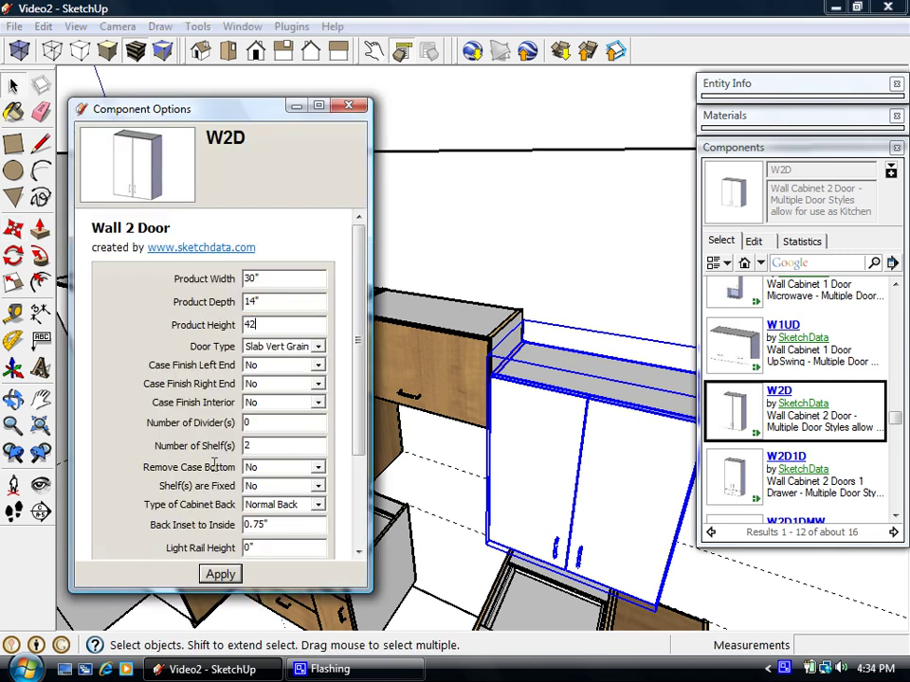
click(319, 366)
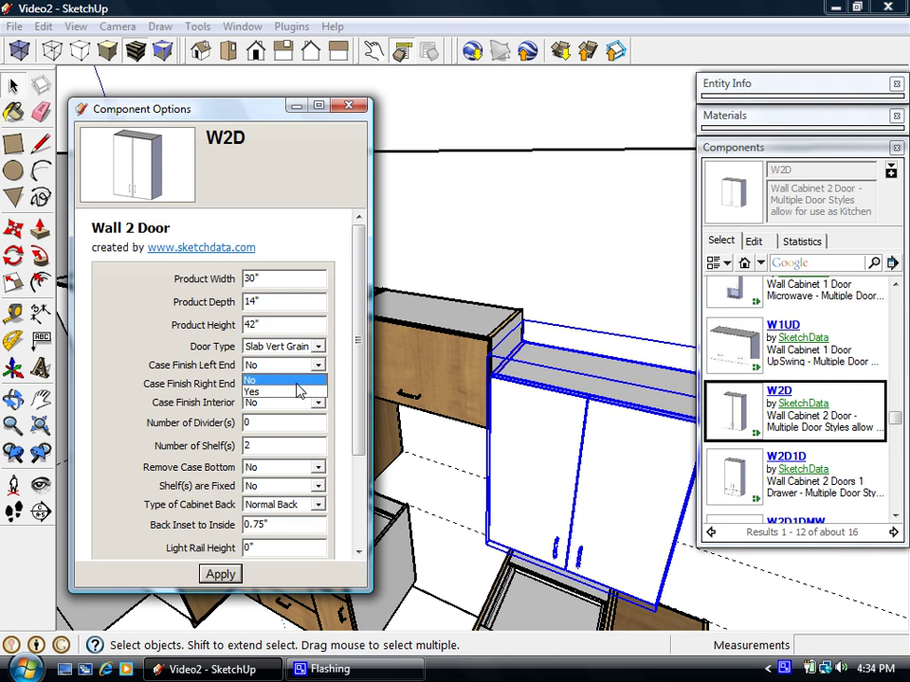
click(297, 391)
click(319, 388)
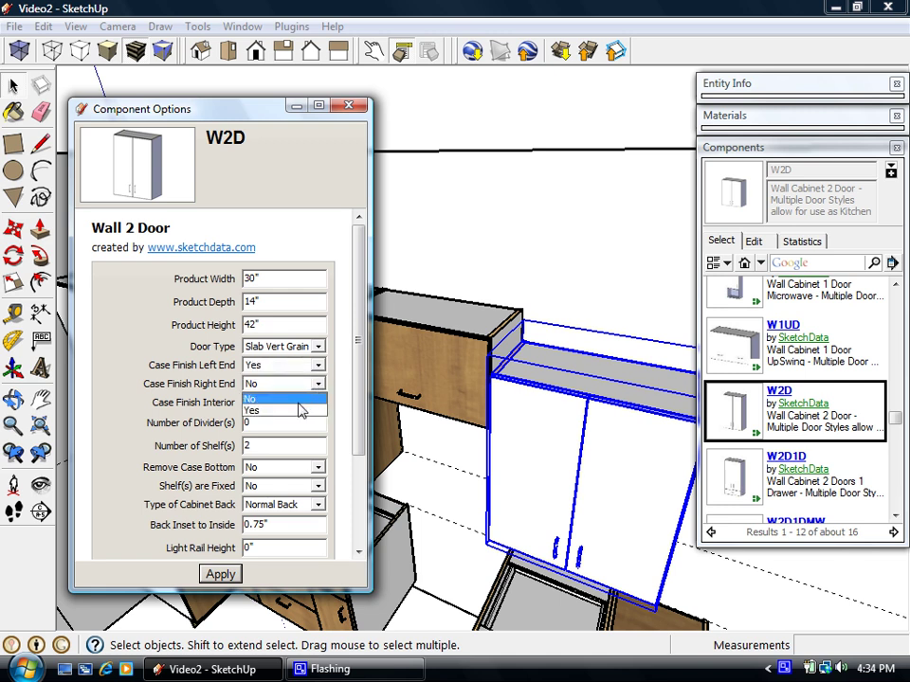
click(300, 413)
click(227, 582)
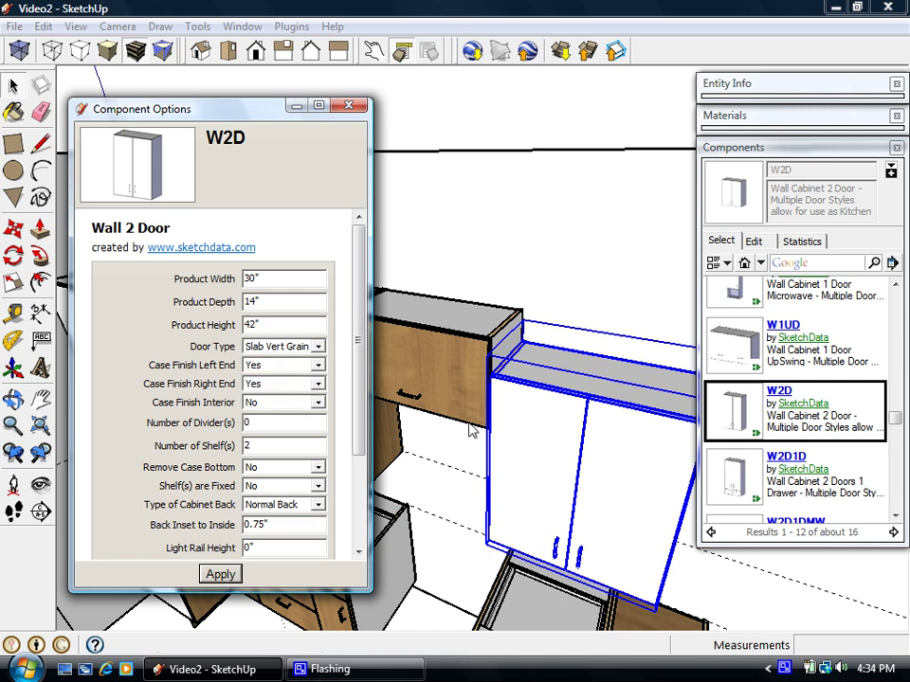
click(355, 108)
Move the new two-door cabinet by its top rear corner flush against the upswing cabinet's top rear corner
middle_drag(486, 251, 500, 344)
scroll(500, 345, up, 3)
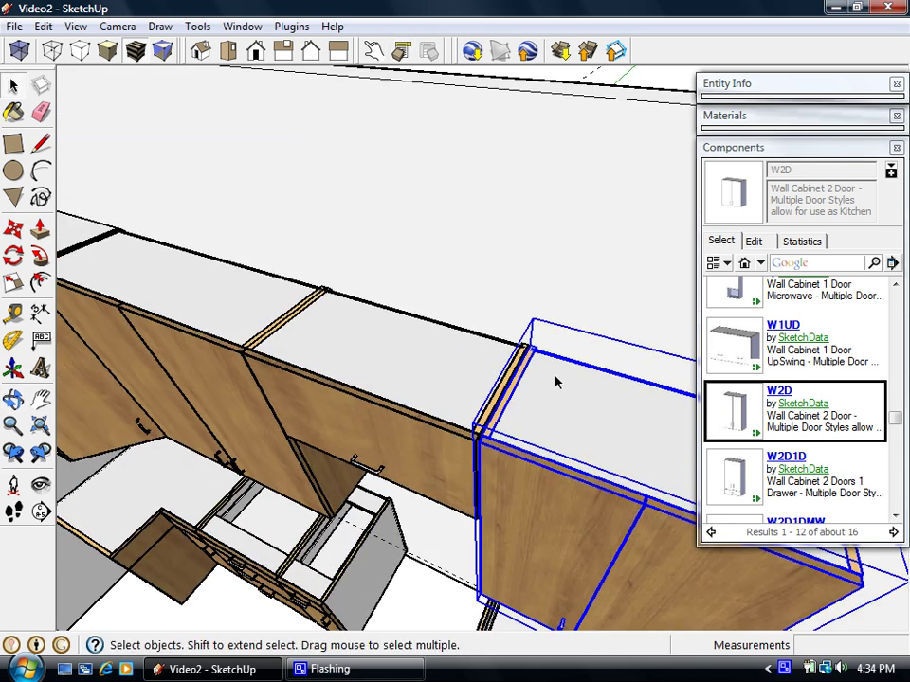
scroll(556, 382, up, 8)
key(m)
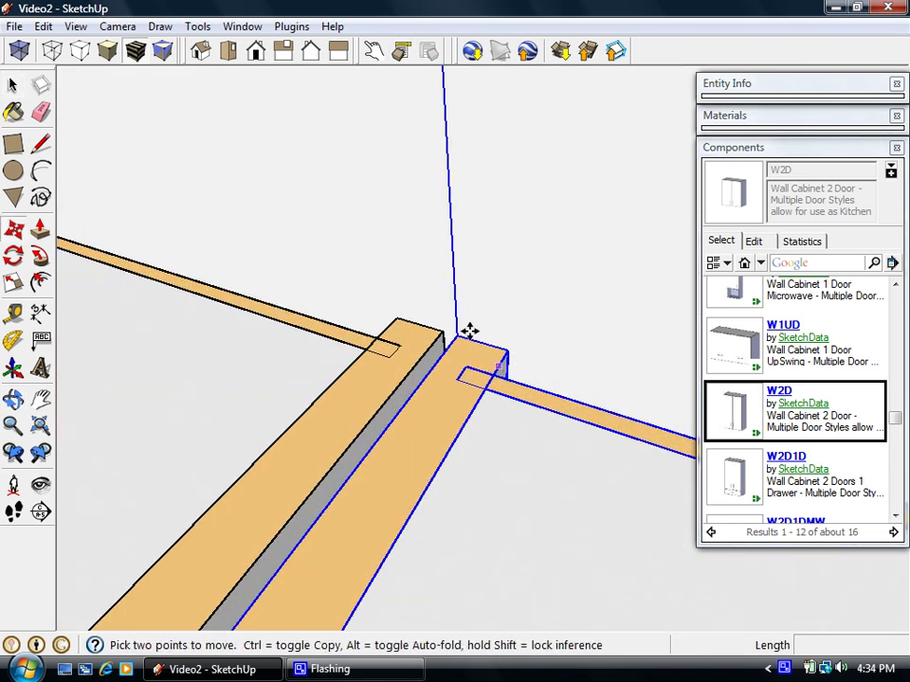
click(459, 336)
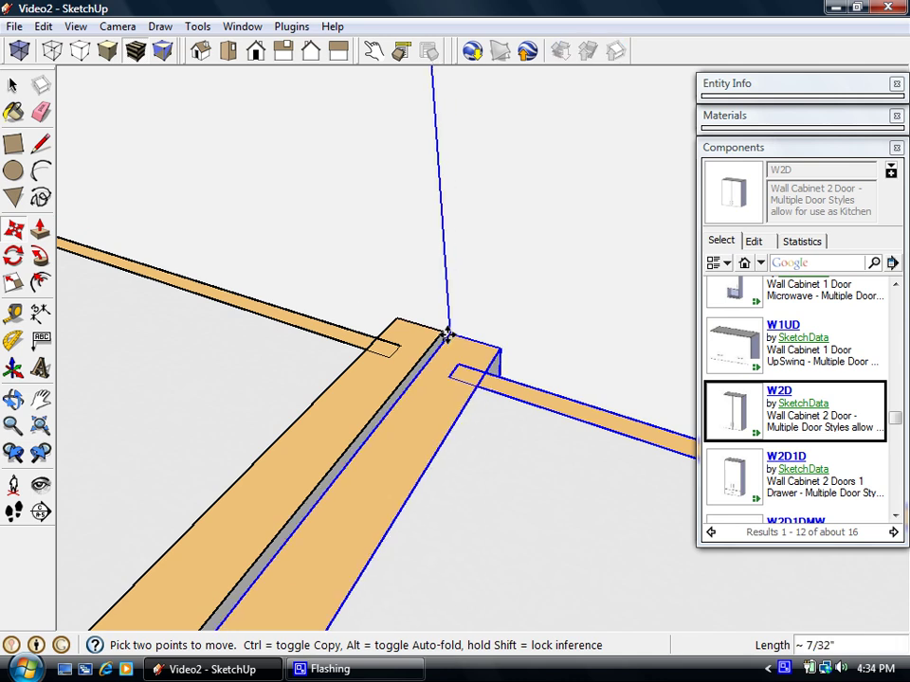
click(442, 332)
scroll(382, 398, down, 2)
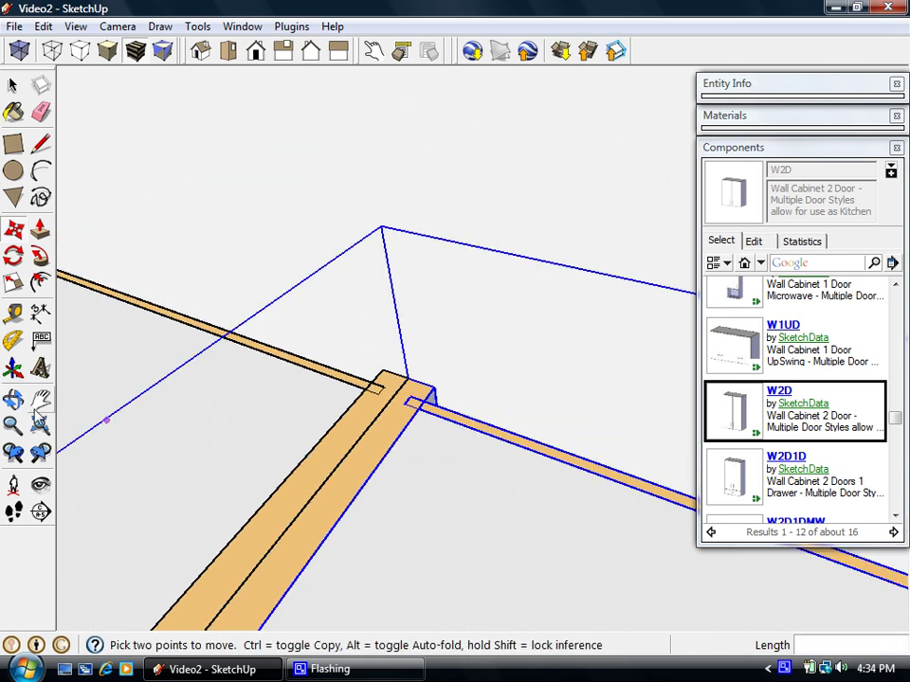
Deselect everything and examine the full kitchen and the run of wall cabinets from several angles
click(40, 424)
middle_drag(356, 404, 440, 427)
key(space)
click(423, 478)
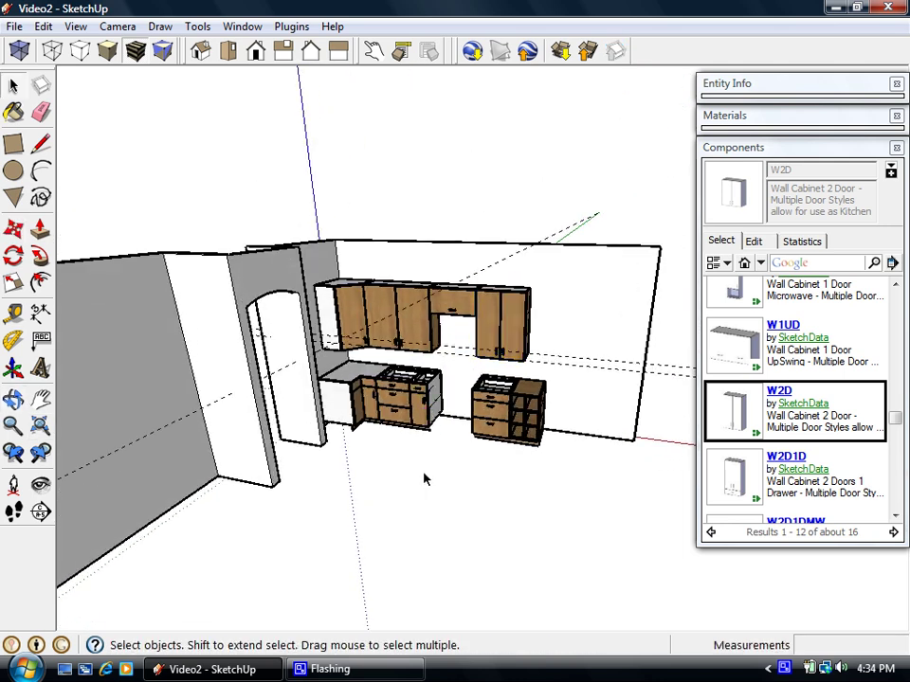
middle_drag(421, 451, 443, 371)
scroll(442, 371, up, 5)
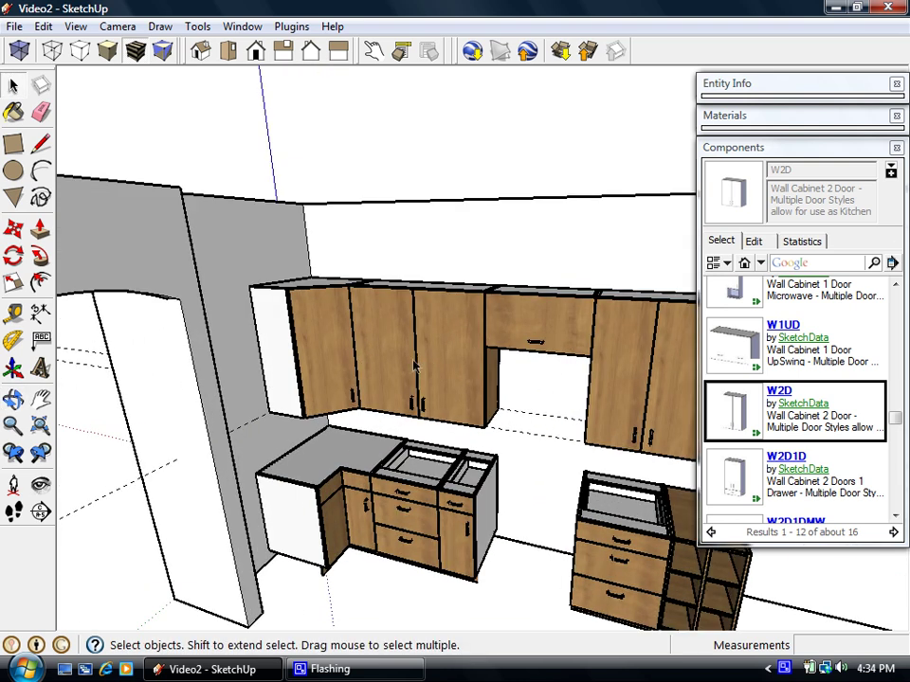
middle_drag(398, 347, 151, 455)
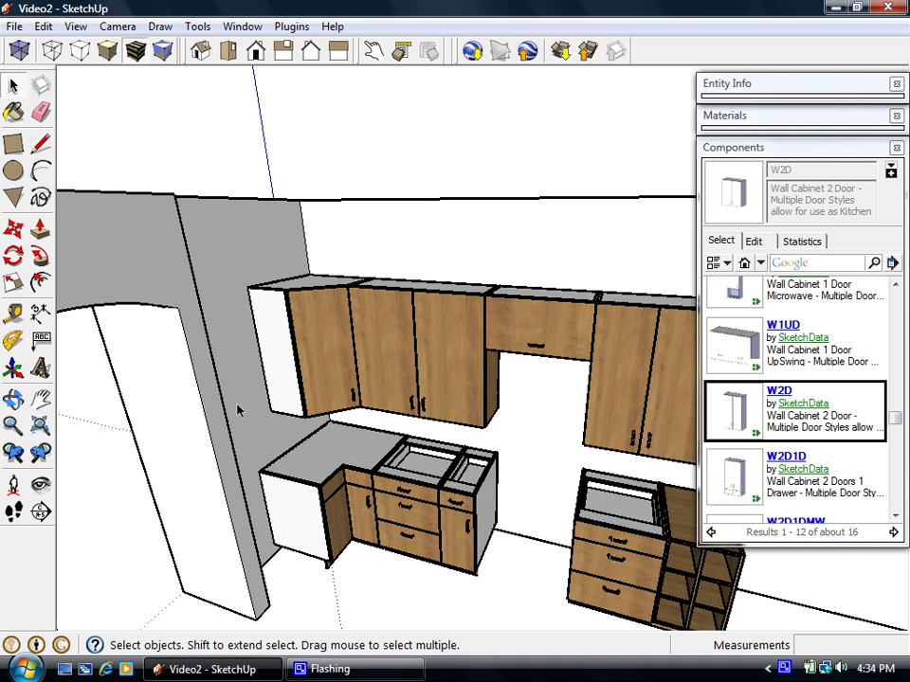
middle_drag(368, 388, 449, 381)
scroll(436, 390, down, 3)
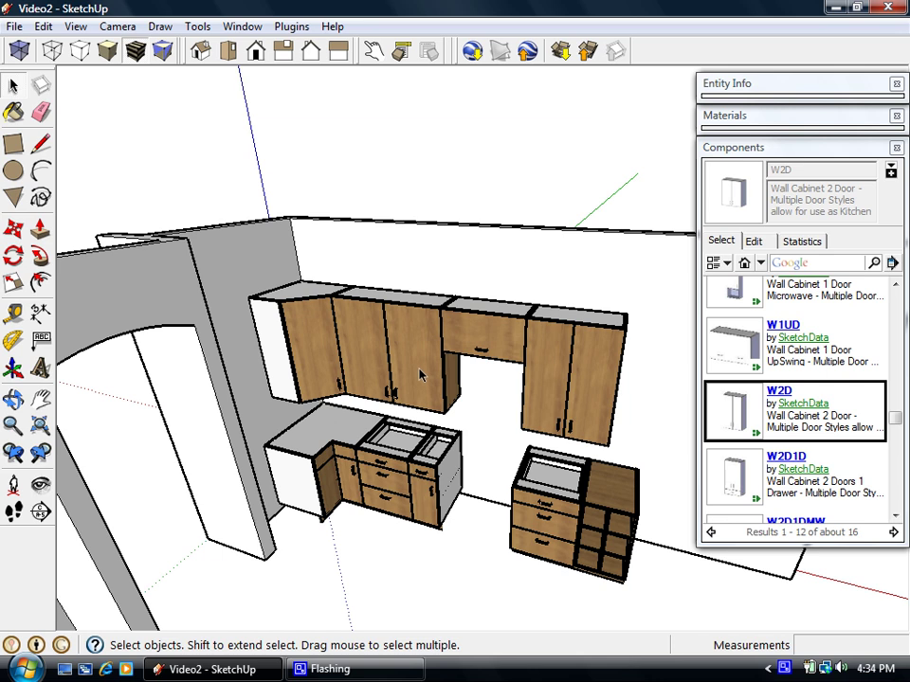
Open SketchData's simple Attribute Update for both two-door wall cabinets and the upswing cabinet together
click(395, 334)
shift+click(488, 342)
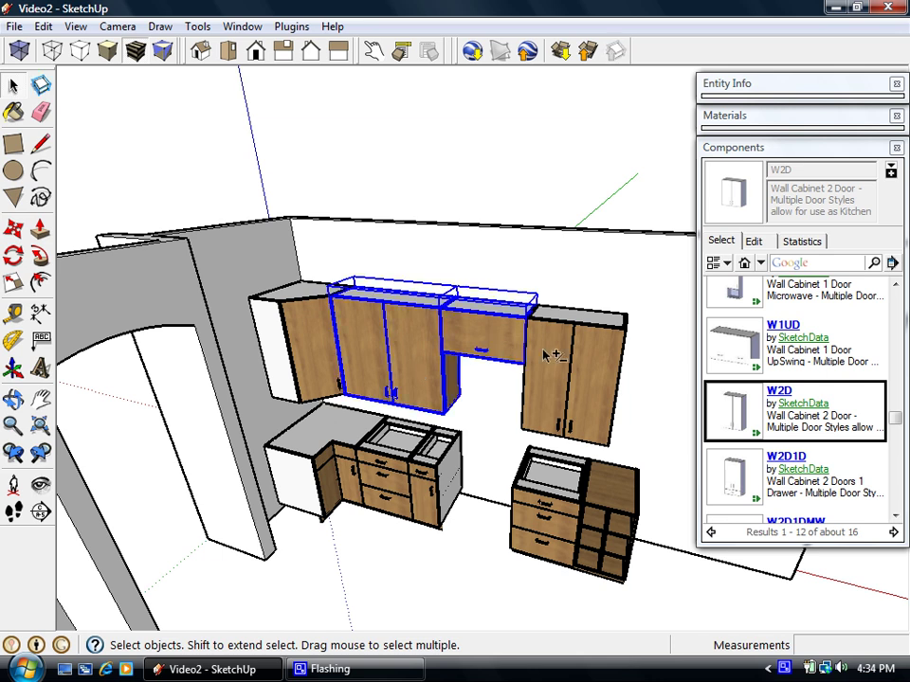
shift+click(555, 354)
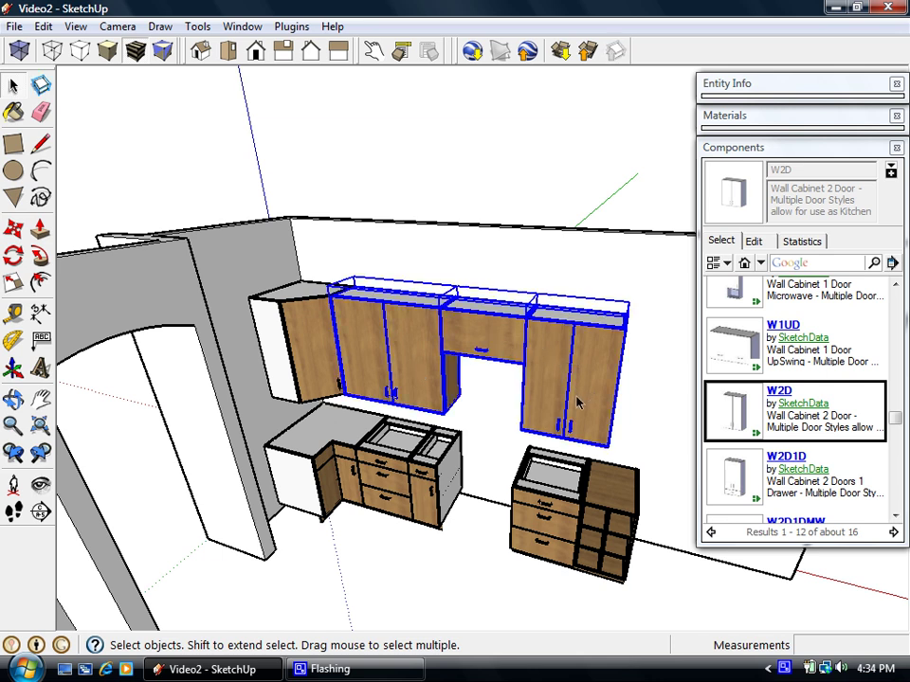
click(292, 27)
mouse_move(313, 49)
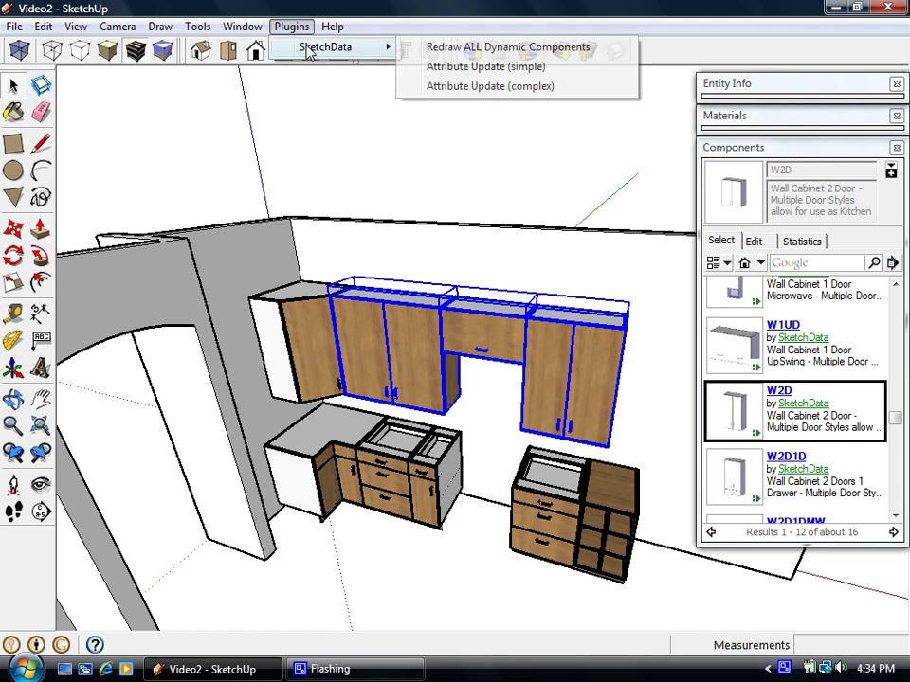
click(486, 69)
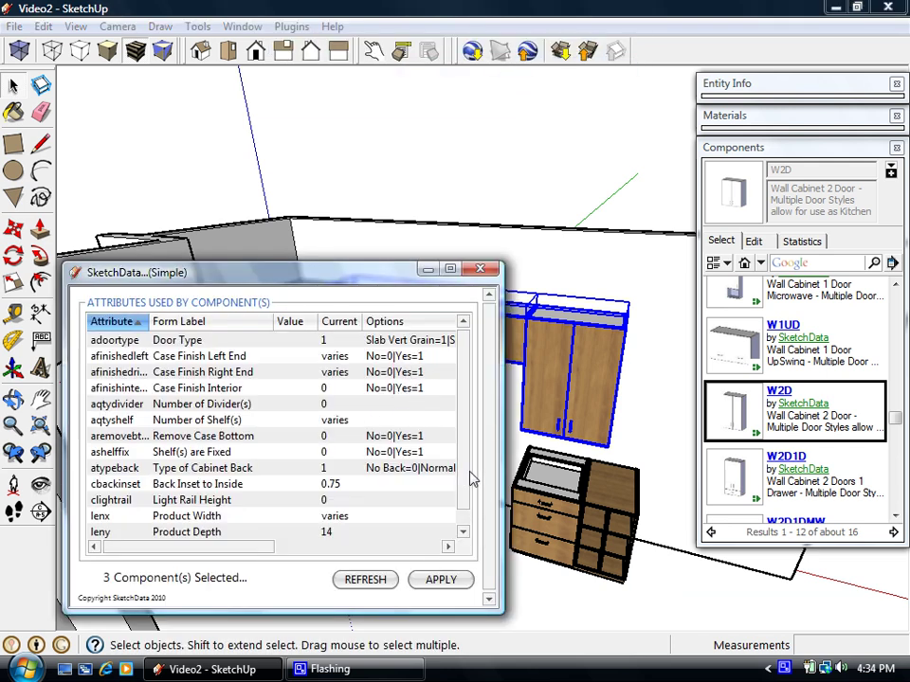
Set Product Depth to 12 for the three selected wall cabinets, apply it and close the attribute update
drag(460, 473, 458, 497)
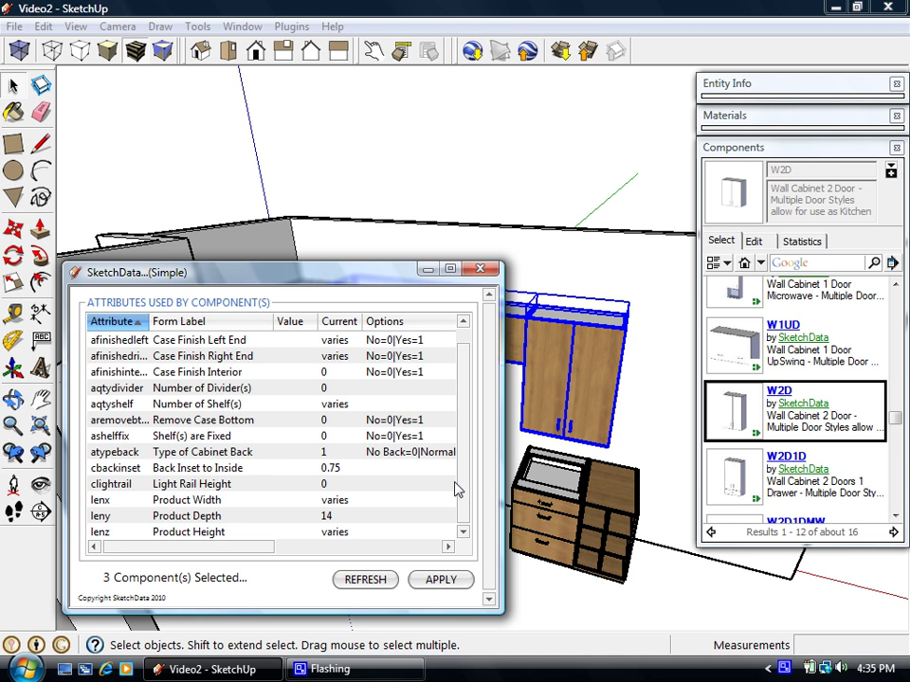
mouse_move(464, 476)
mouse_down()
mouse_move(464, 415)
mouse_move(471, 497)
mouse_up()
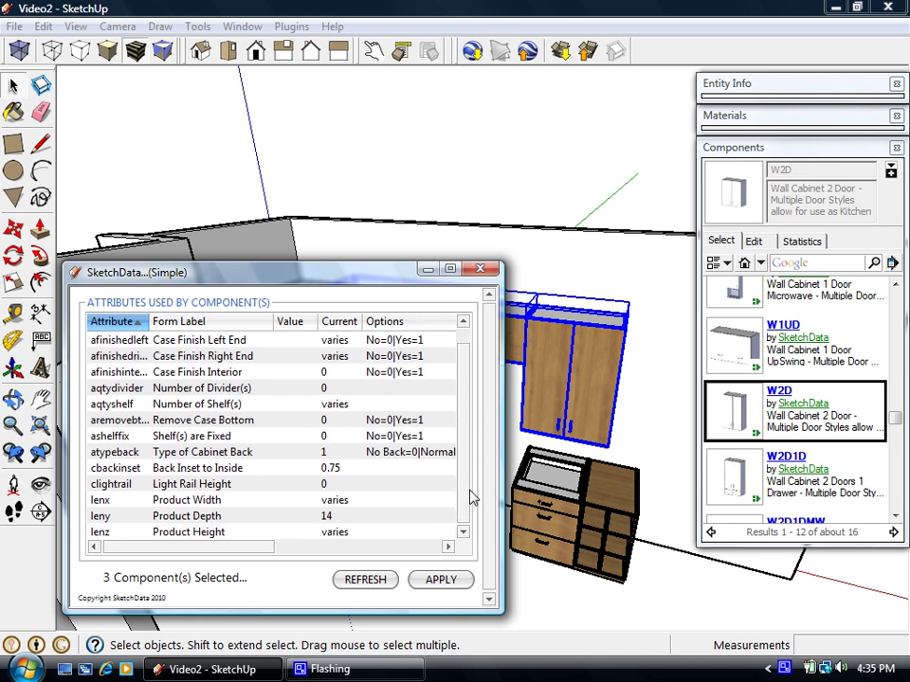
click(304, 518)
text(12)
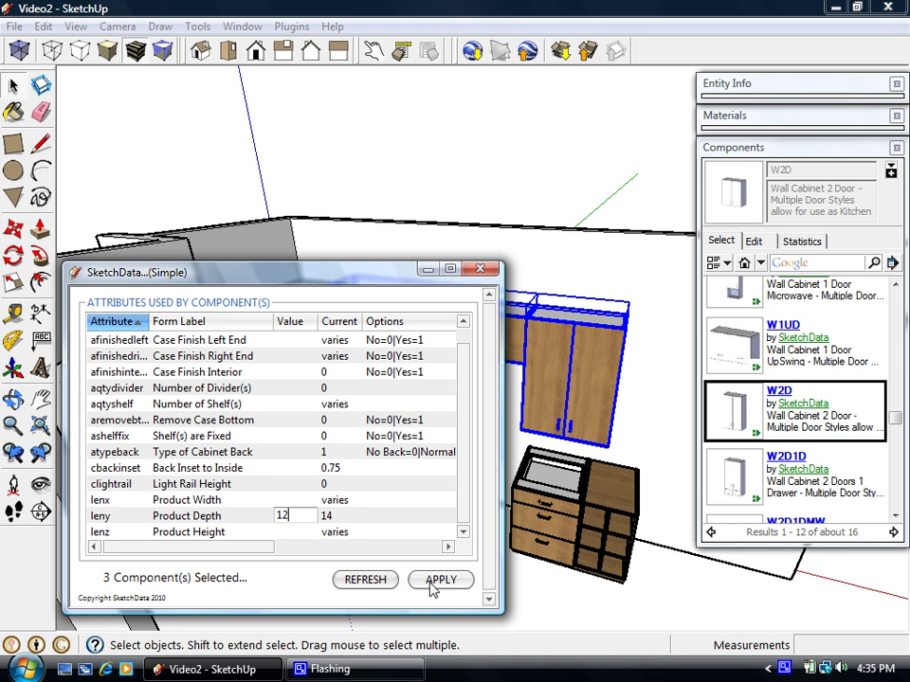
click(434, 582)
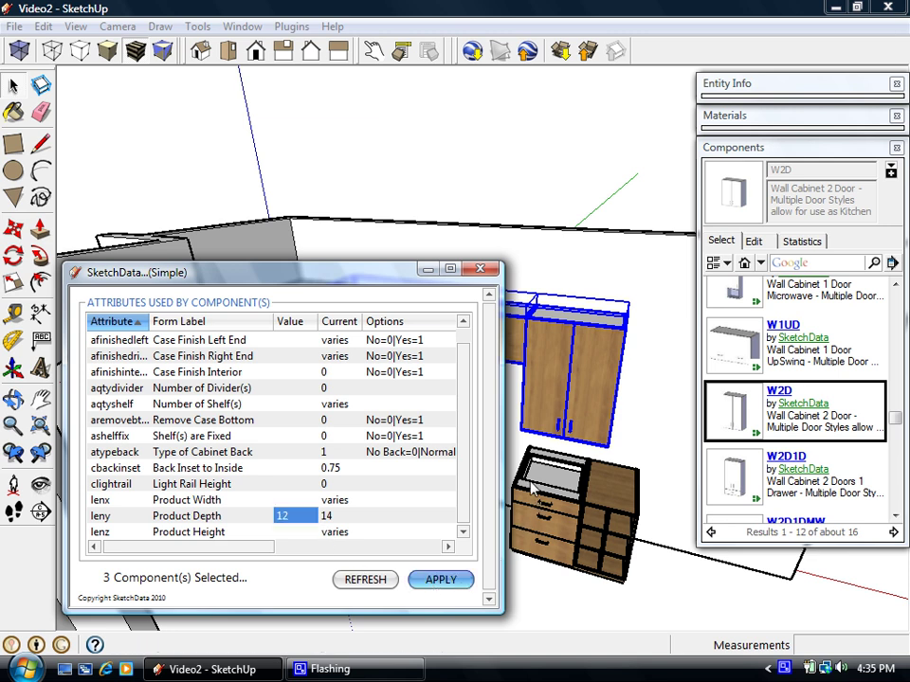
click(485, 271)
Move both two-door wall cabinets and the upswing cabinet back 2", aligning their top rear corner with the corner cabinet's rear edge
mouse_move(484, 277)
middle_down()
mouse_move(432, 331)
mouse_move(360, 277)
middle_up()
scroll(360, 277, up, 5)
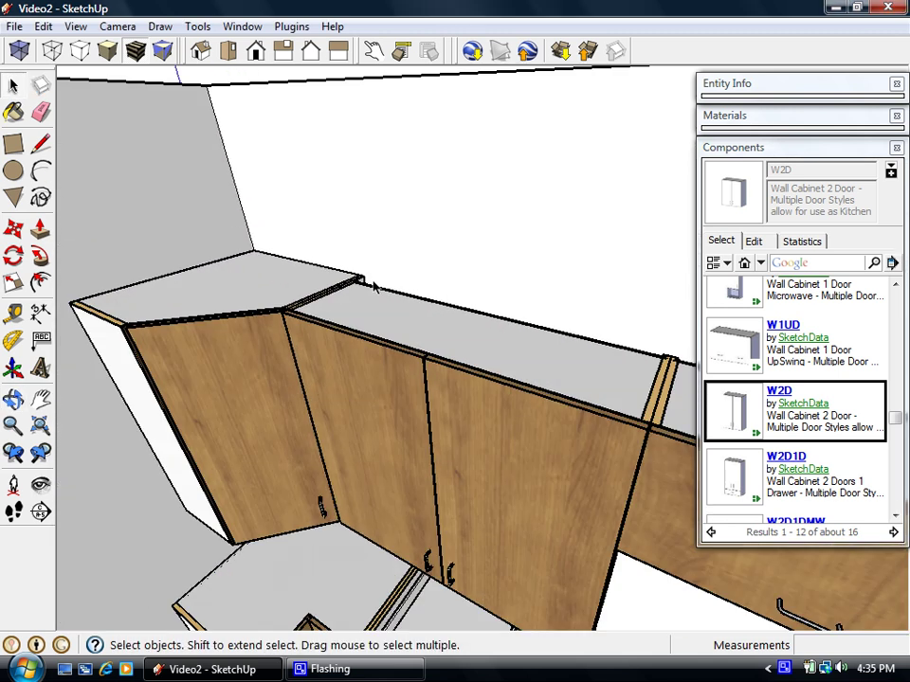
scroll(421, 352, down, 3)
click(467, 360)
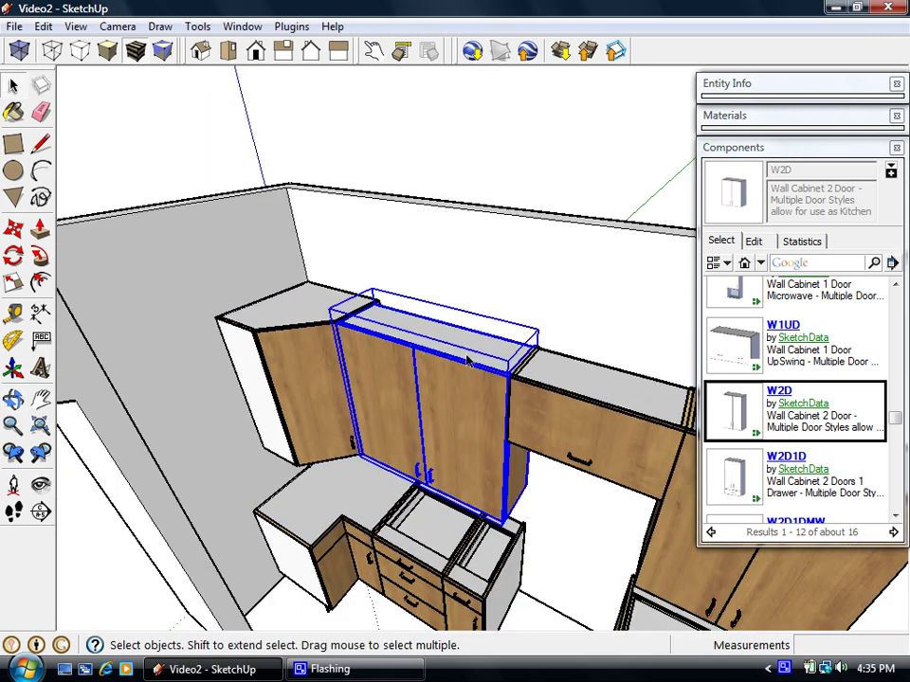
shift+click(570, 405)
scroll(327, 329, up, 2)
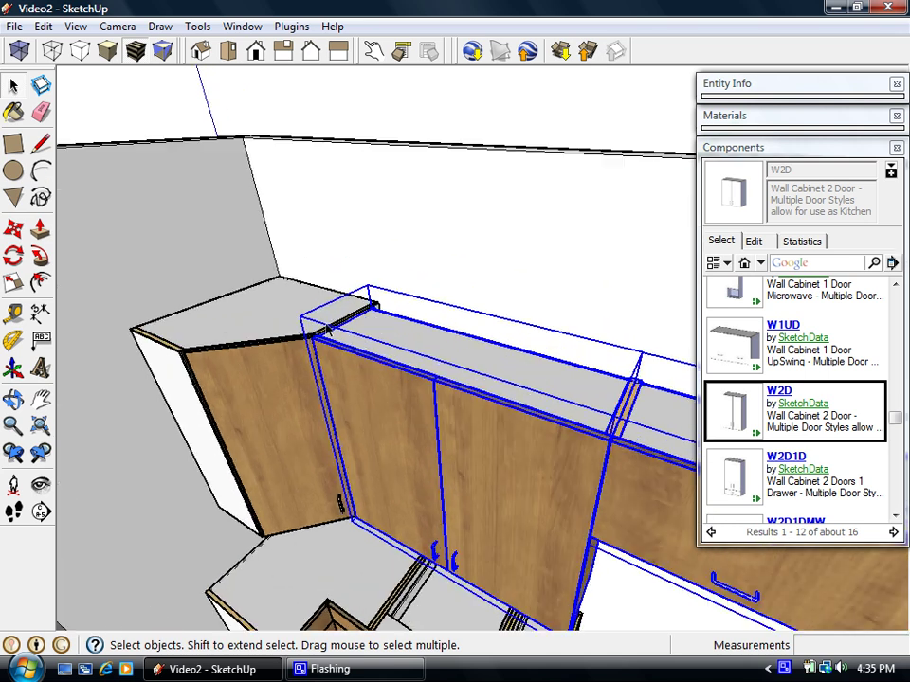
scroll(326, 329, up, 5)
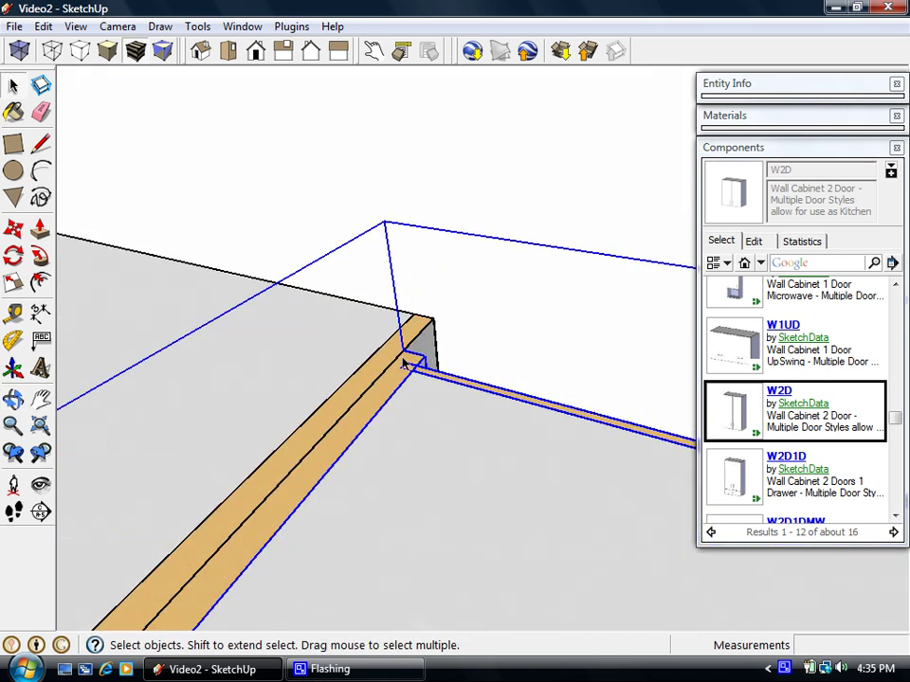
key(m)
click(412, 362)
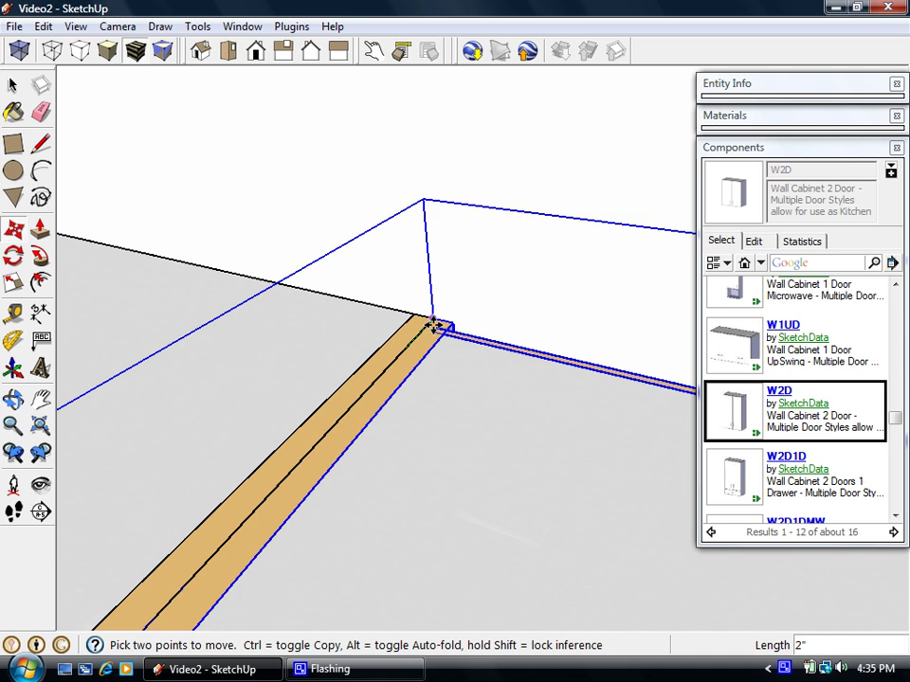
click(432, 324)
scroll(432, 323, up, 4)
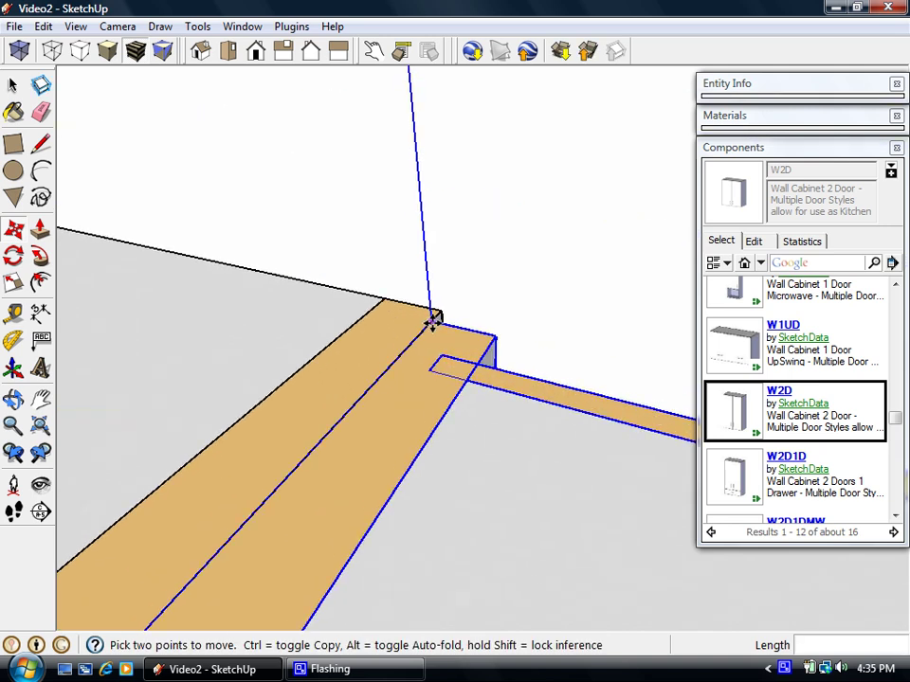
scroll(412, 396, down, 4)
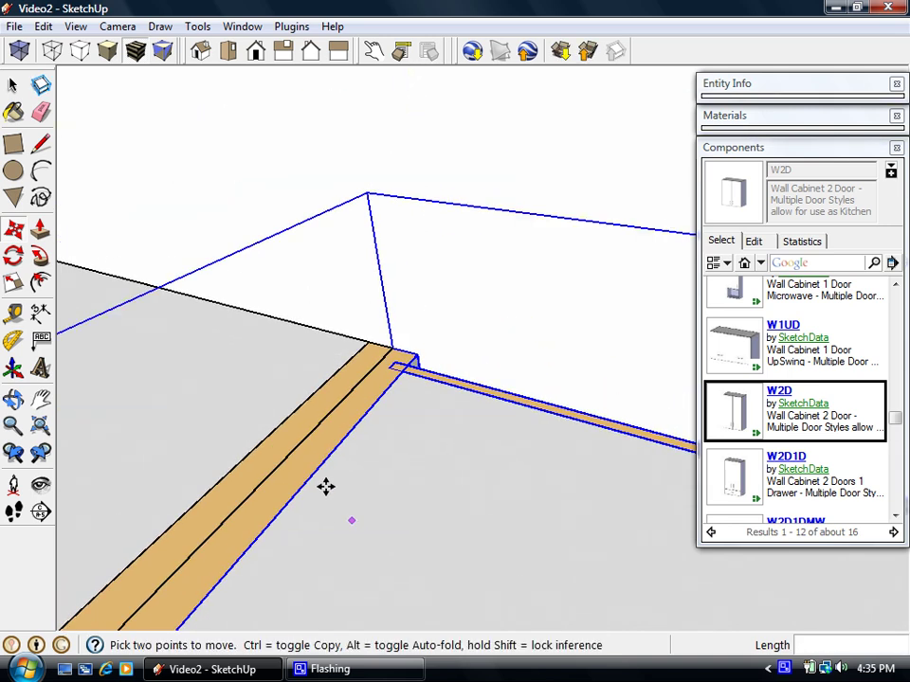
Set Depth Left End and Depth Right End to 12" on the diagonal corner wall cabinet and apply the change
scroll(325, 487, down, 3)
middle_drag(316, 570, 155, 407)
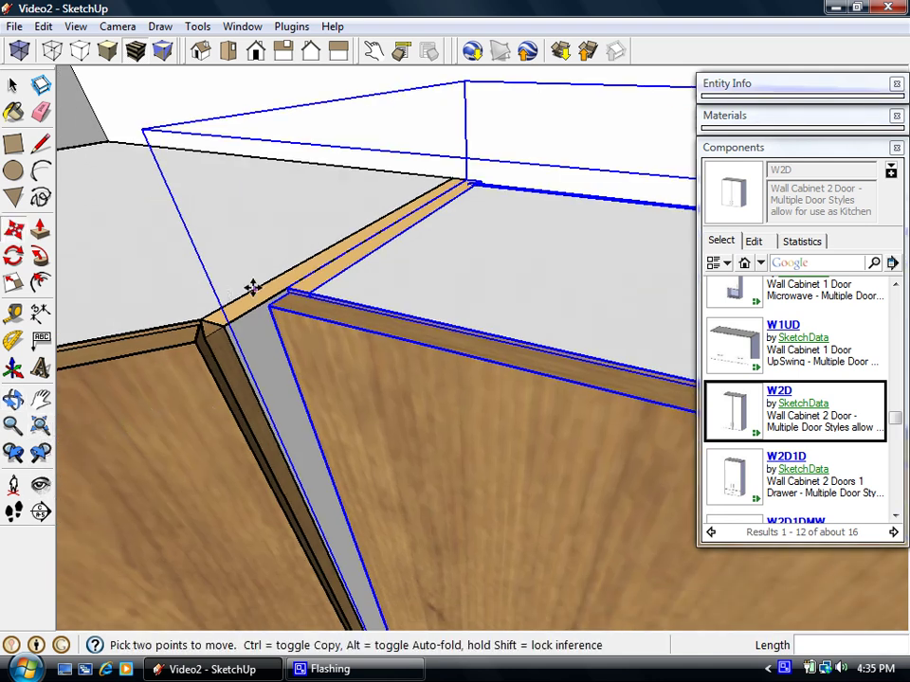
click(40, 426)
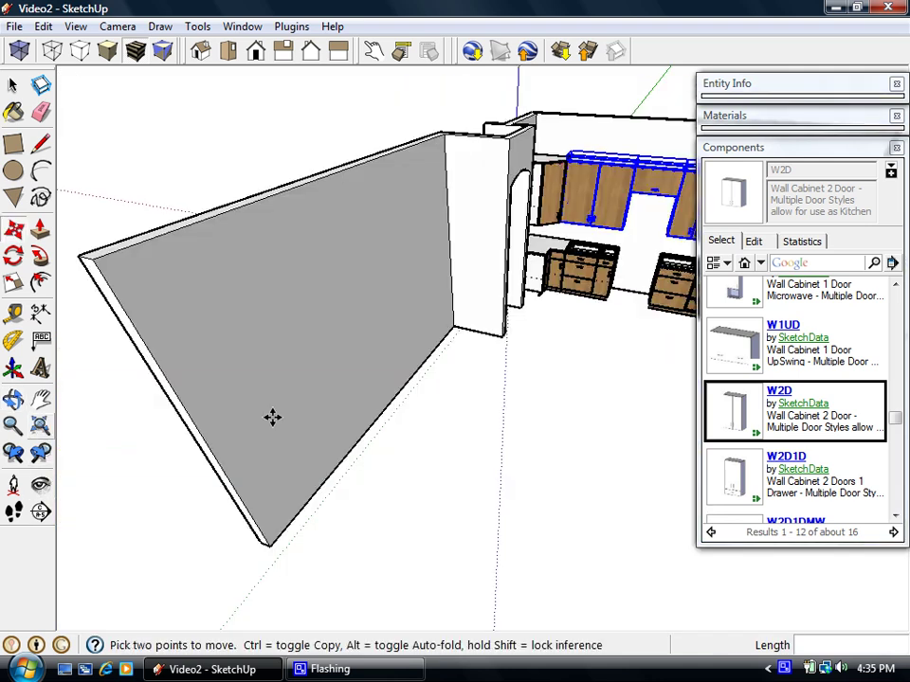
middle_drag(436, 175, 512, 275)
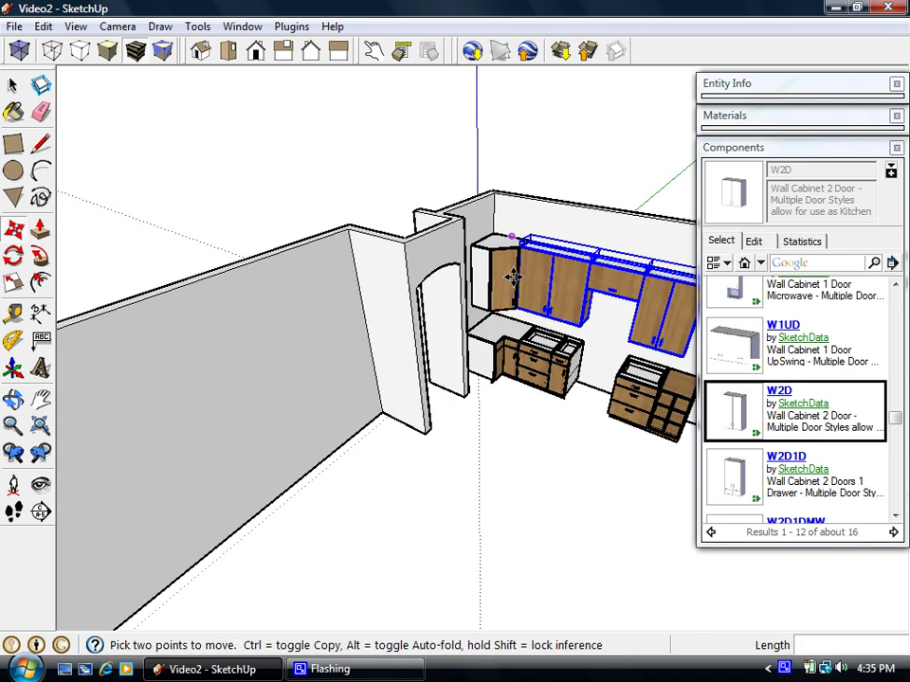
scroll(512, 276, up, 5)
key(space)
click(495, 181)
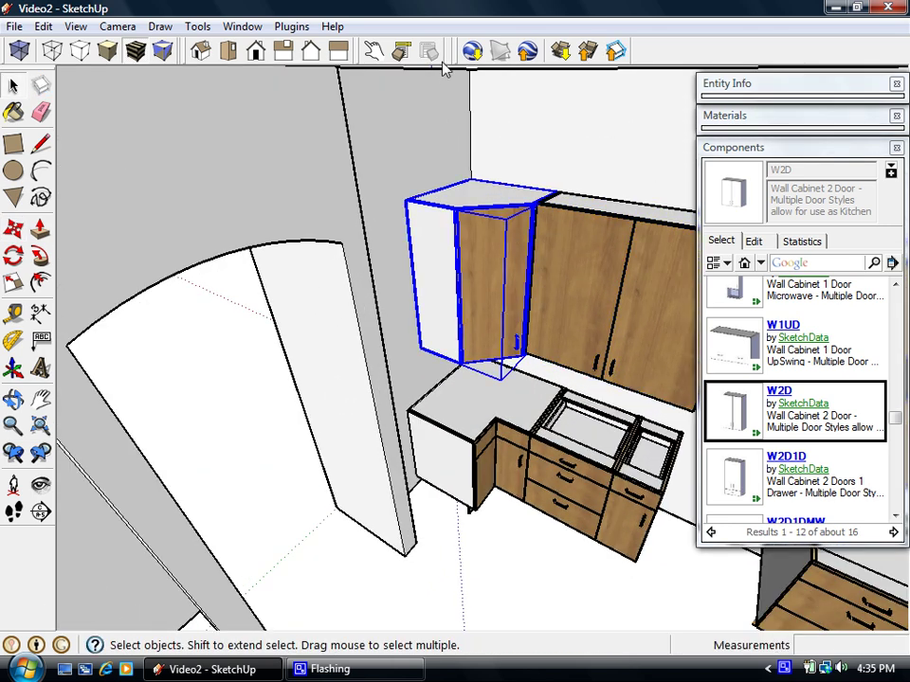
click(400, 50)
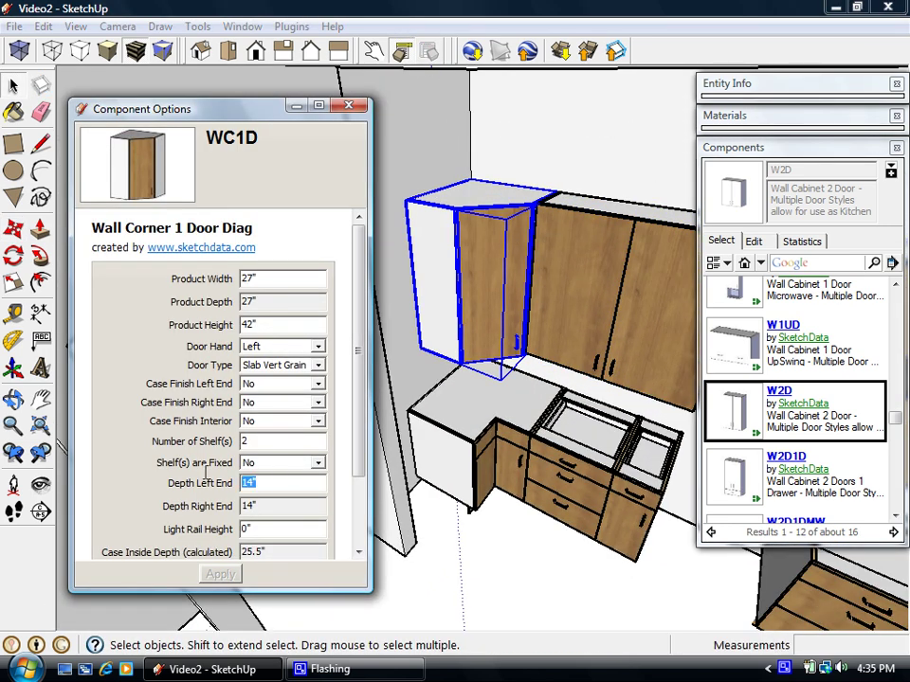
text(12)
click(222, 574)
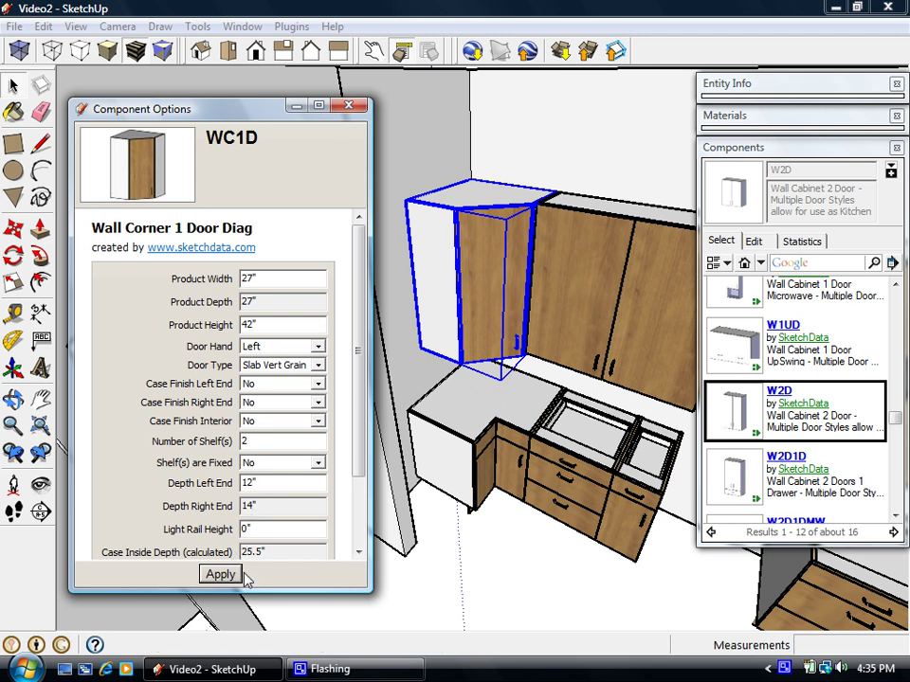
Examine the joint between the corner wall cabinet and the adjacent two-door cabinet, closing the component options
middle_click(531, 264)
scroll(528, 246, up, 5)
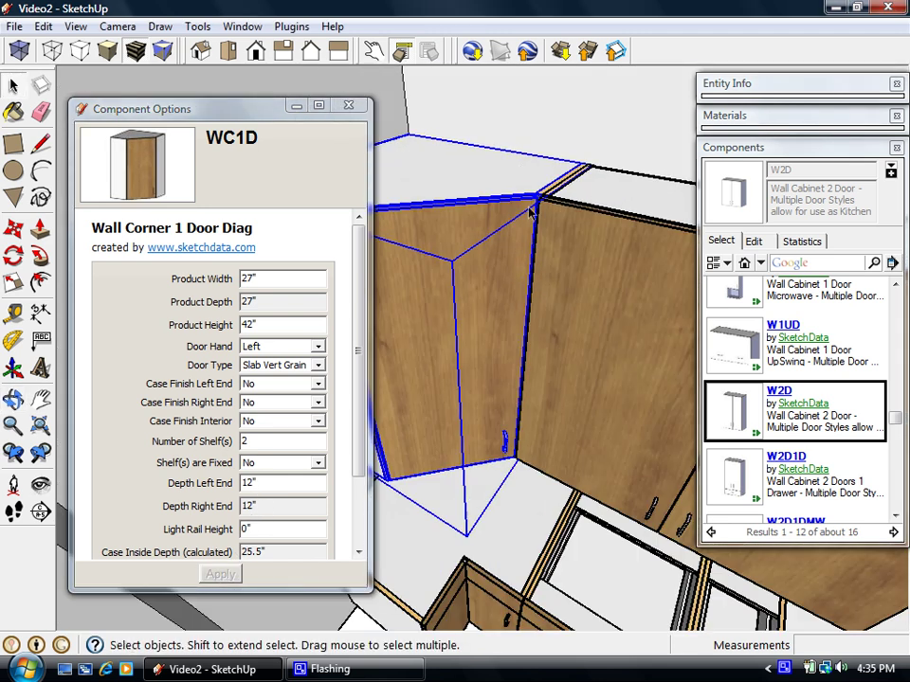
scroll(530, 213, up, 3)
scroll(540, 230, up, 3)
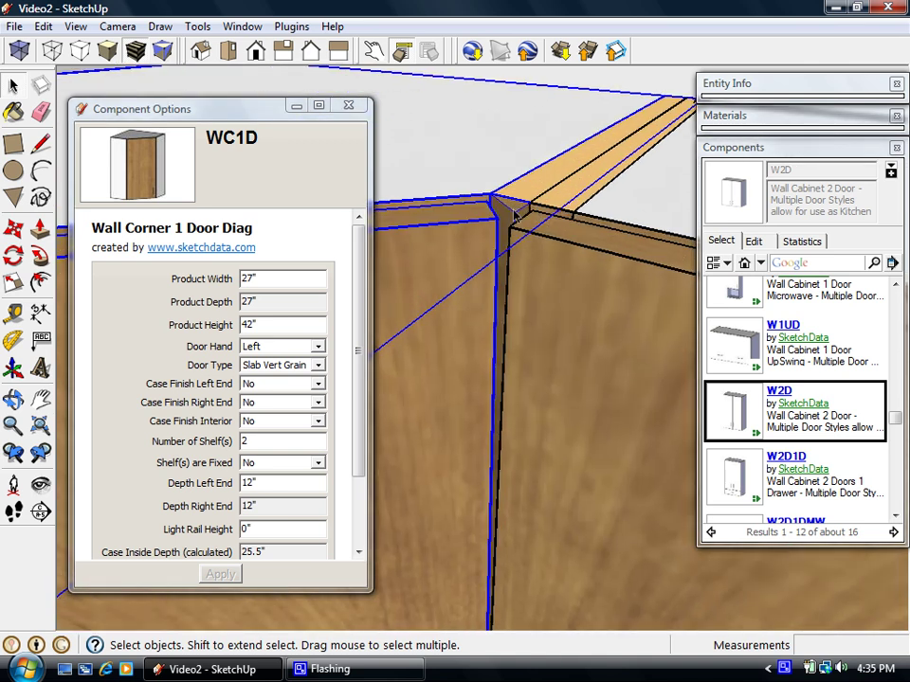
scroll(514, 216, down, 2)
click(348, 105)
scroll(425, 413, down, 3)
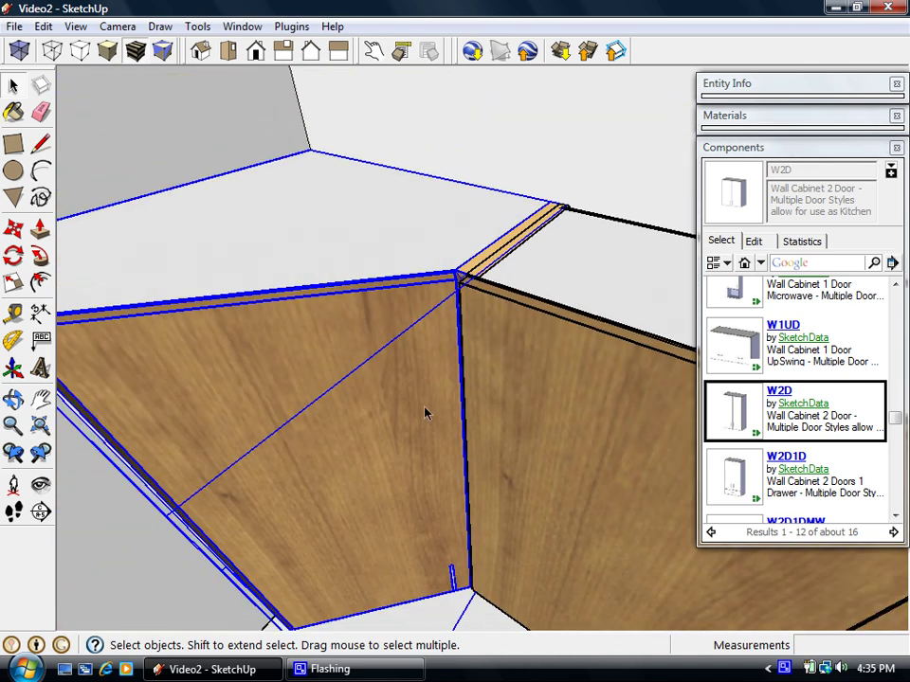
scroll(450, 535, down, 4)
Open SketchData's simple Attribute Update for the corner, upswing and both two-door wall cabinets together
middle_drag(485, 540, 518, 450)
scroll(528, 515, down, 3)
middle_drag(528, 517, 512, 417)
shift+middle_drag(512, 417, 316, 347)
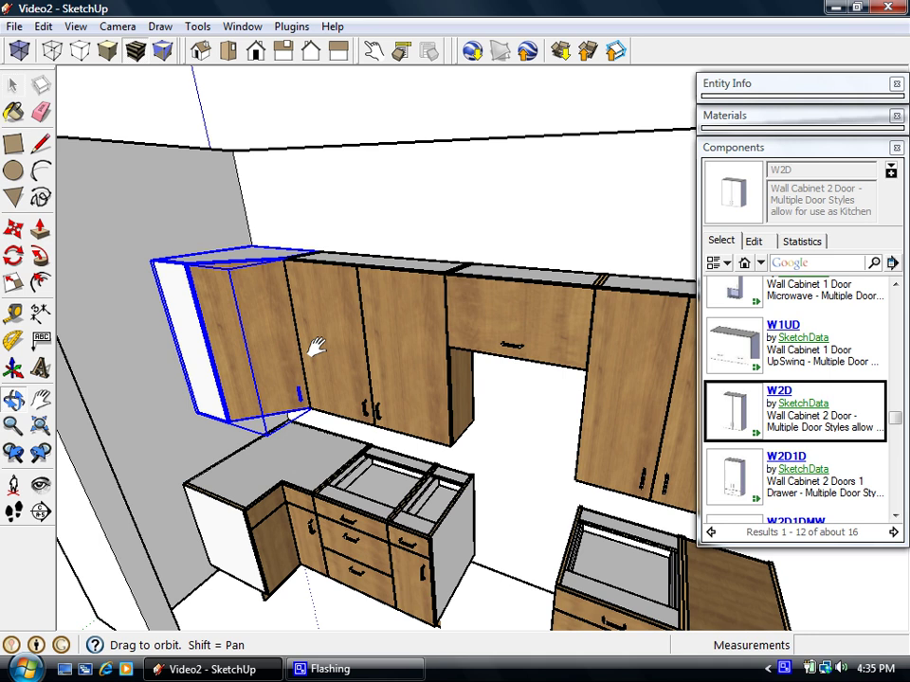
scroll(315, 348, down, 4)
shift+click(345, 345)
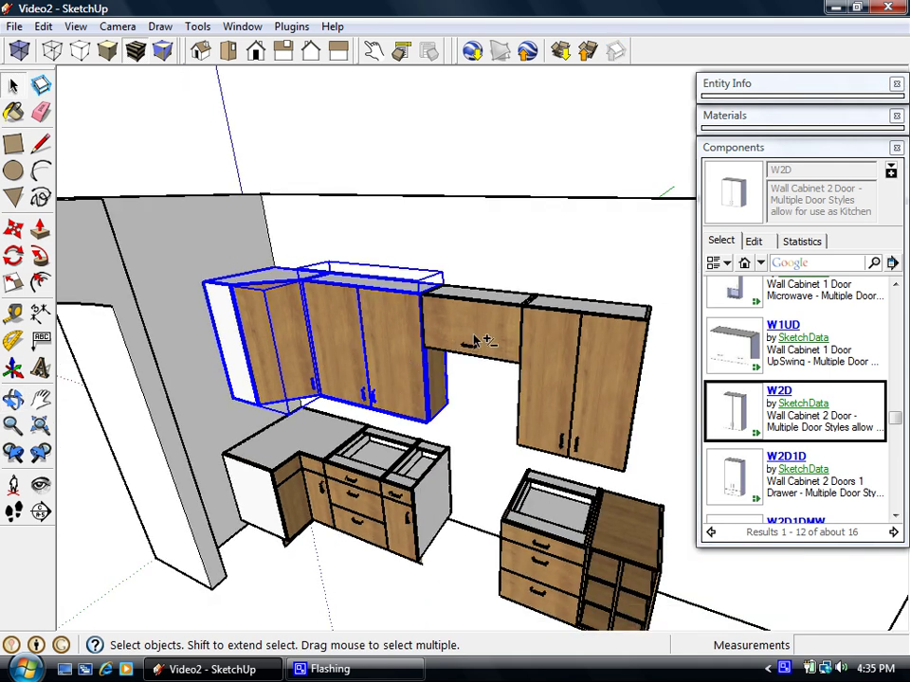
shift+click(476, 341)
shift+click(563, 386)
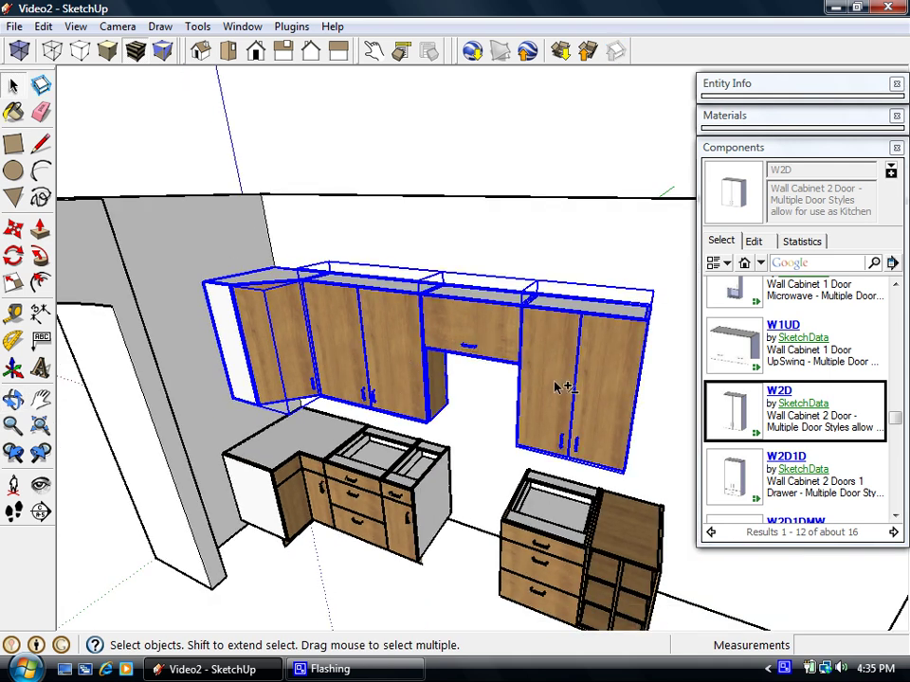
click(290, 27)
mouse_move(325, 47)
click(465, 65)
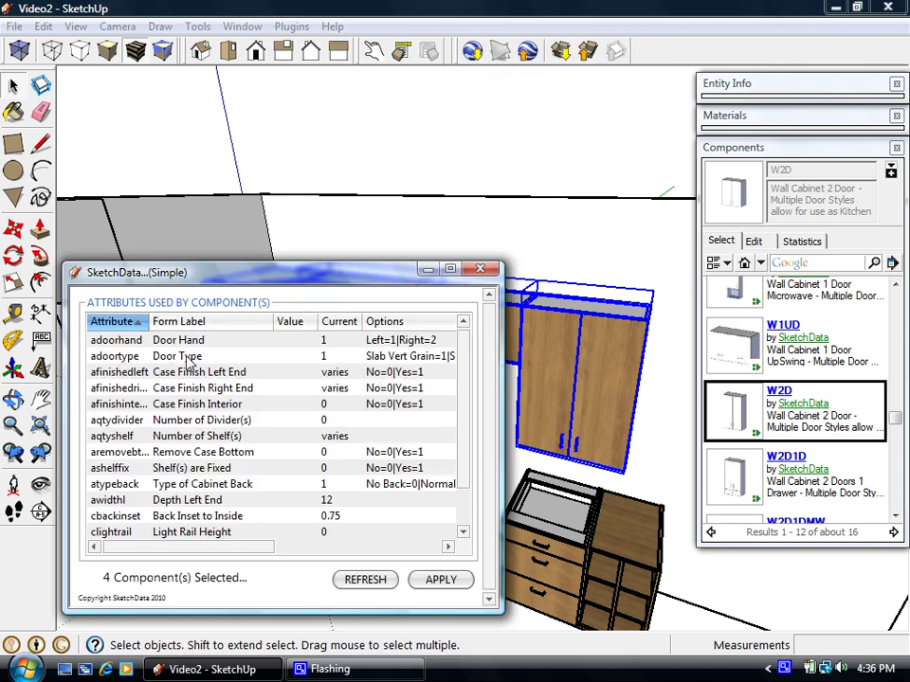
Set Door Type to 2 (SR Flat Panel) for the four selected wall cabinets, apply it and close the attribute update
drag(253, 551, 337, 553)
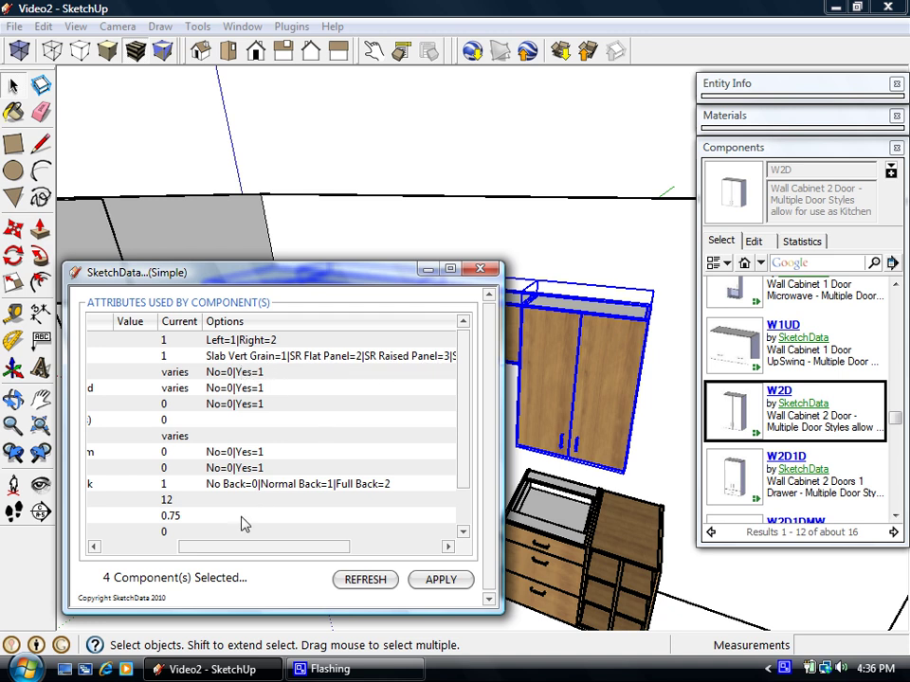
drag(245, 549, 214, 548)
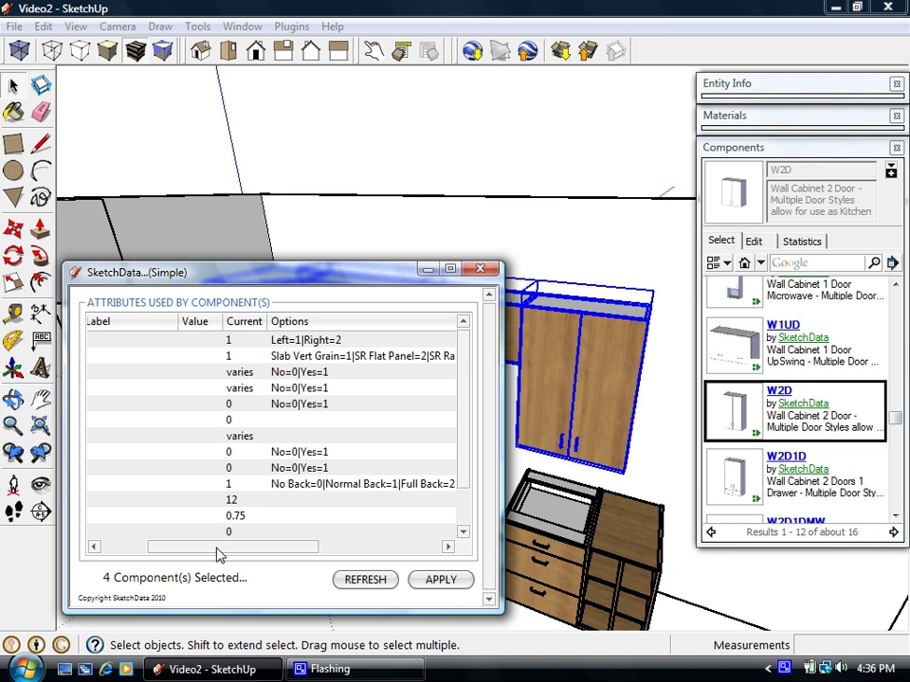
click(205, 360)
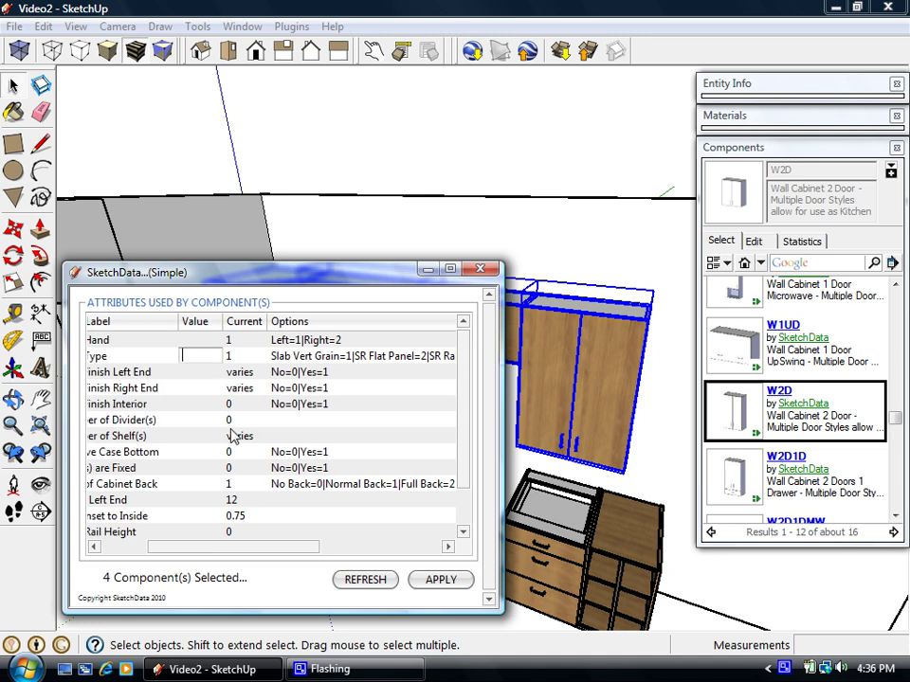
text(2)
click(428, 580)
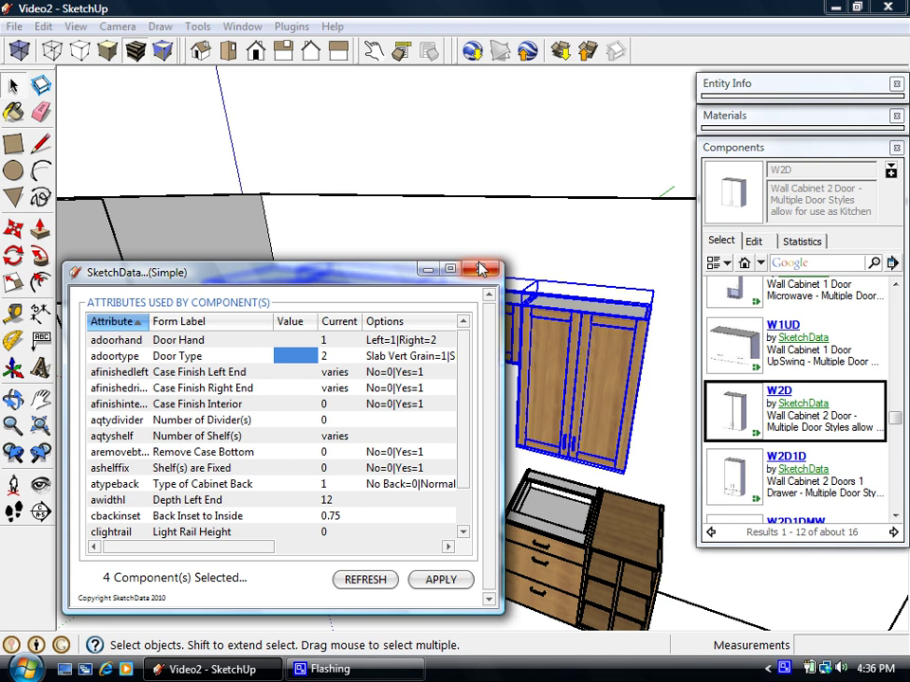
click(481, 269)
Reselect all four wall cabinets and open SketchData's complex Attribute Update for them
mouse_move(568, 453)
middle_down()
mouse_move(565, 441)
mouse_move(566, 469)
mouse_move(586, 438)
mouse_move(570, 441)
mouse_move(476, 399)
middle_up()
scroll(559, 445, up, 6)
scroll(587, 438, down, 4)
scroll(547, 426, up, 3)
scroll(548, 424, down, 5)
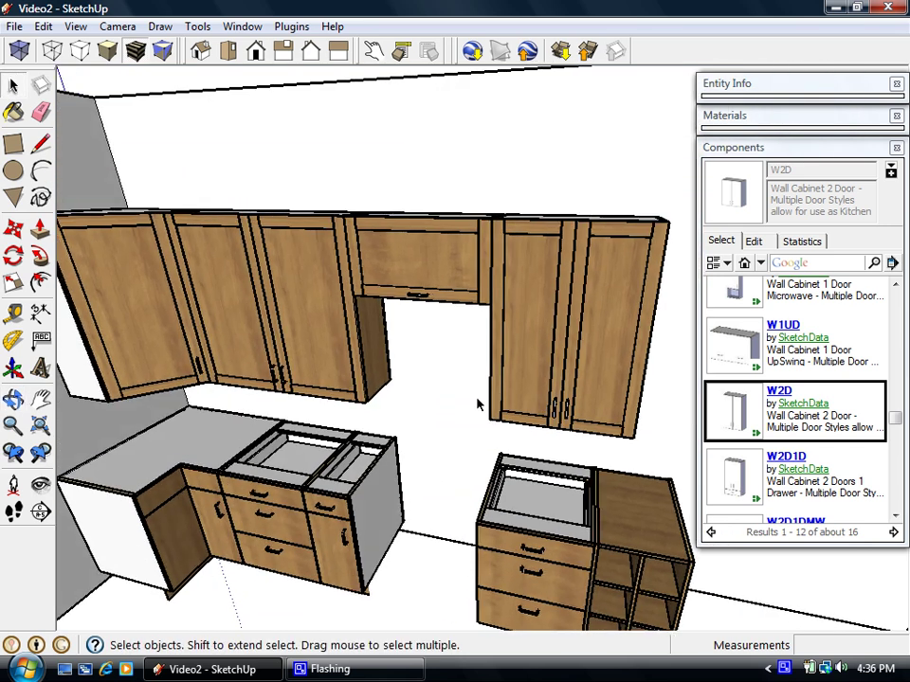
scroll(419, 377, down, 2)
click(199, 316)
shift+click(313, 322)
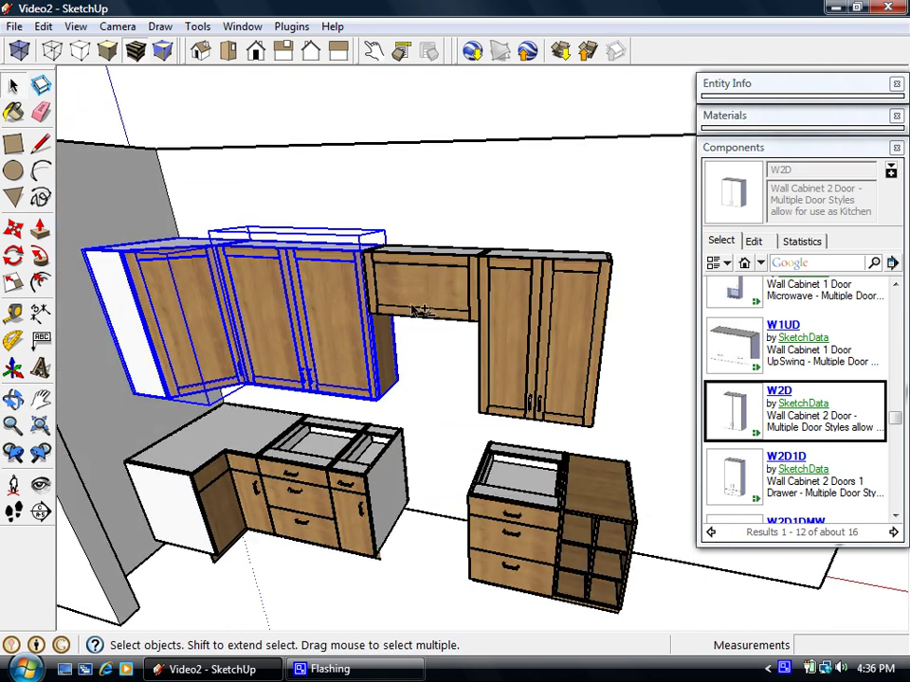
shift+click(422, 284)
shift+click(527, 403)
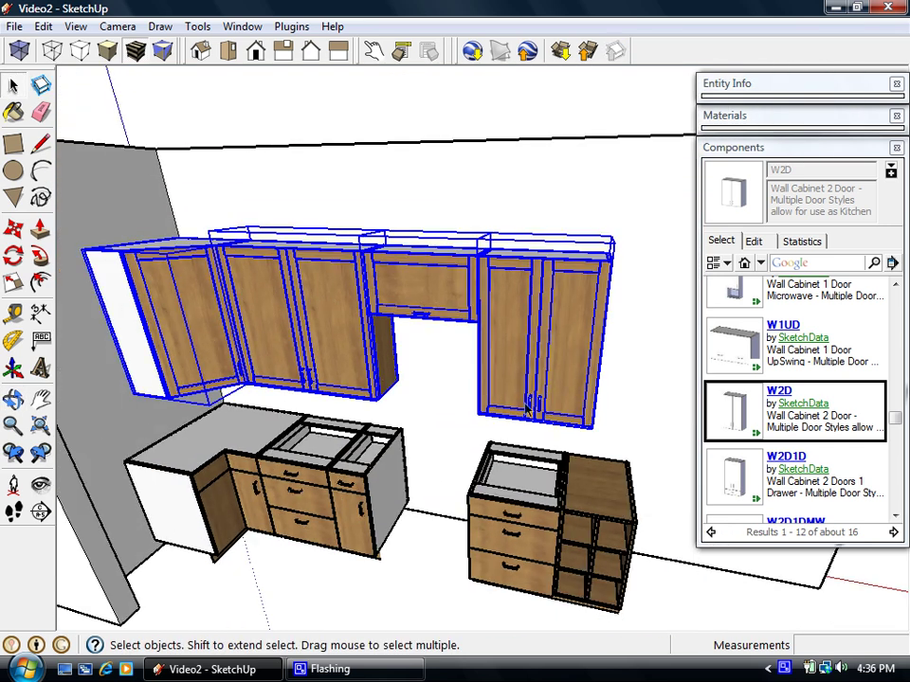
click(301, 28)
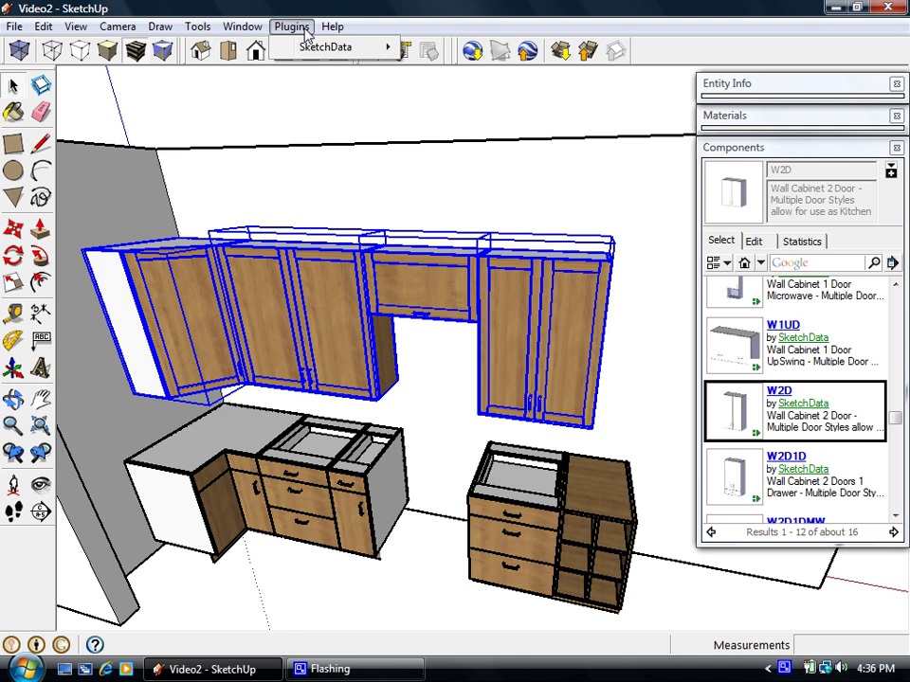
mouse_move(315, 44)
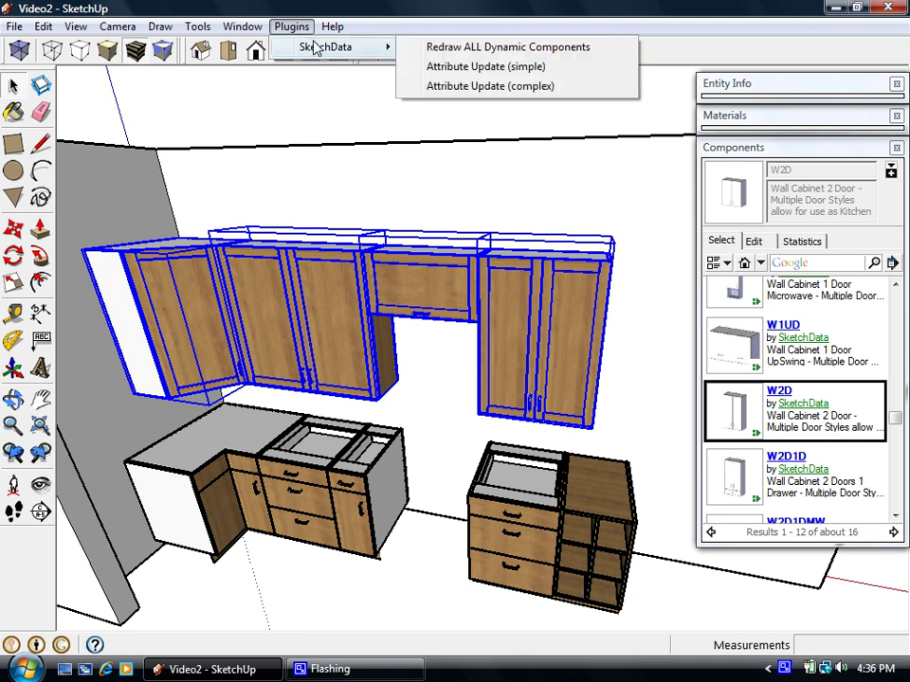
click(490, 86)
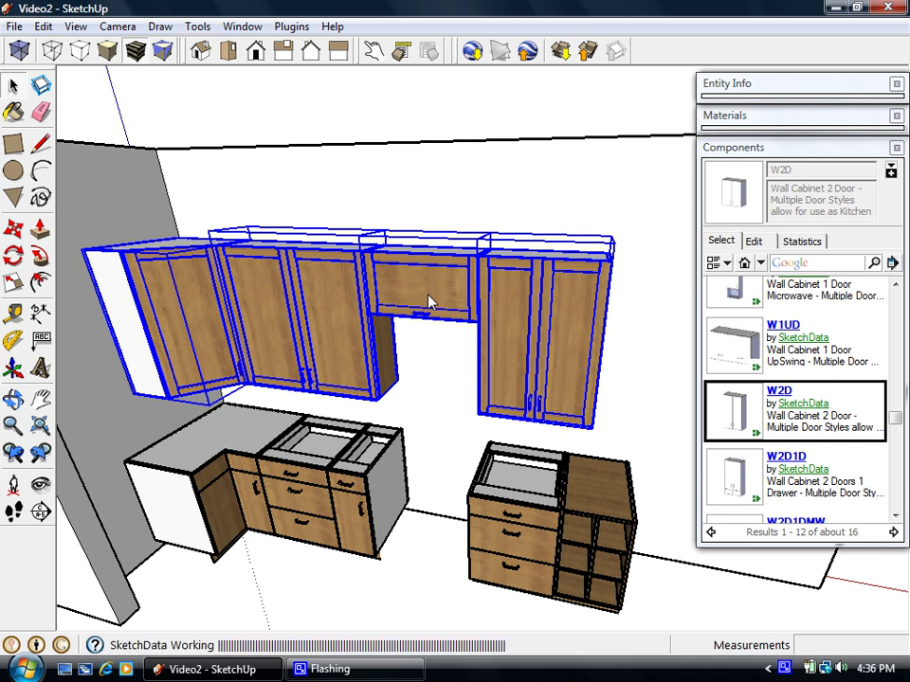
drag(333, 275, 397, 168)
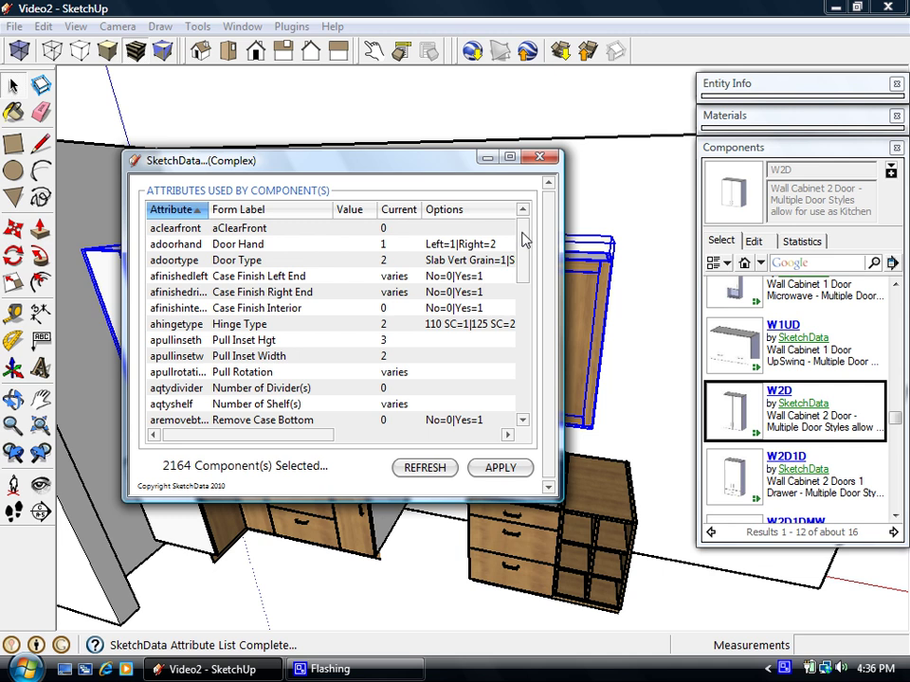
Set the Stile Rail bottom rail, stile and top rail widths to 3 for the selected wall cabinets and apply
drag(524, 241, 519, 309)
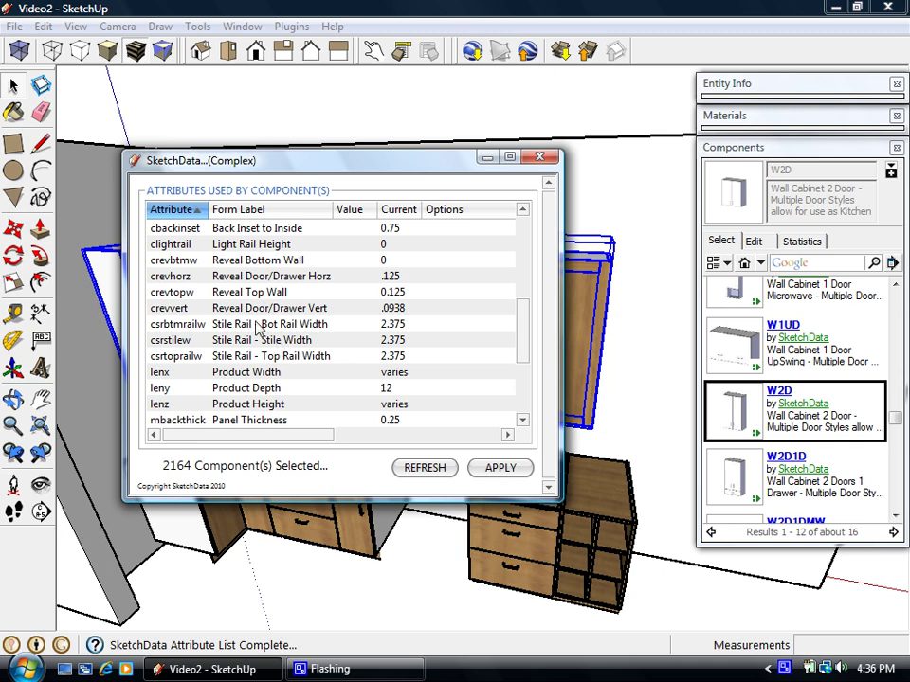
click(357, 324)
text(3)
key(Return)
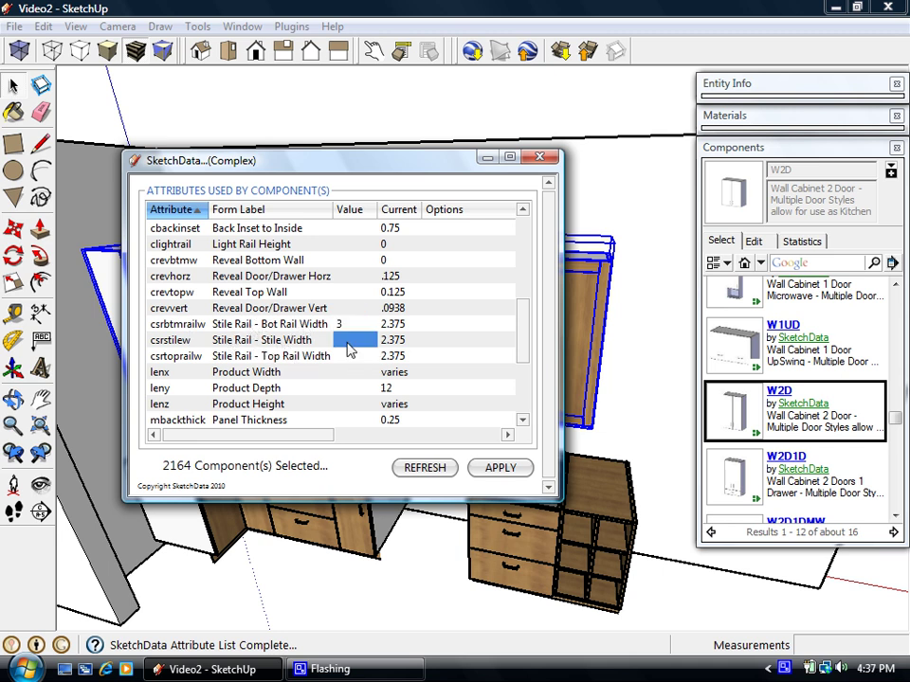
text(3)
click(357, 356)
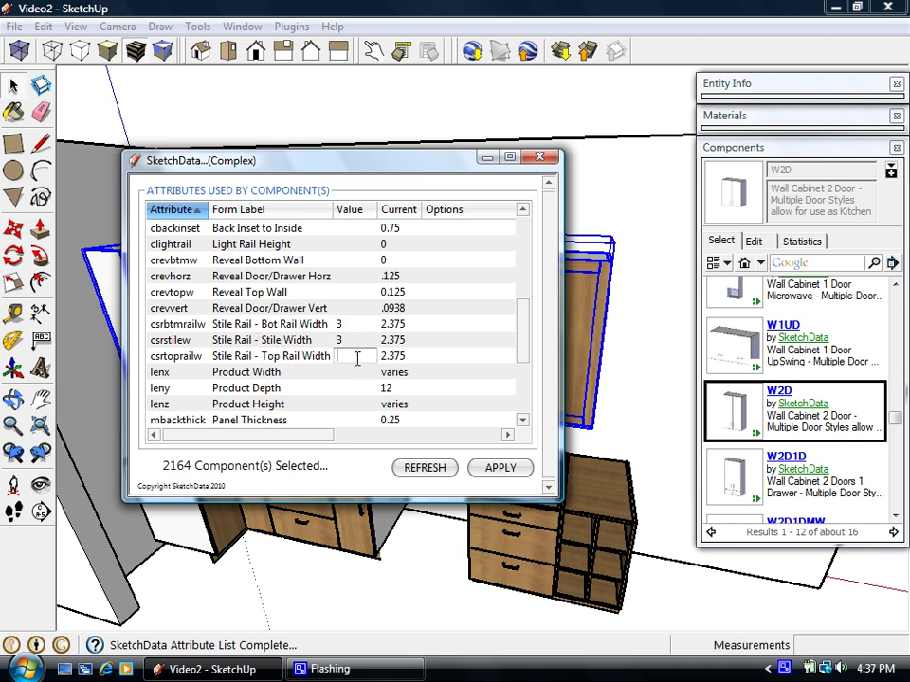
click(493, 472)
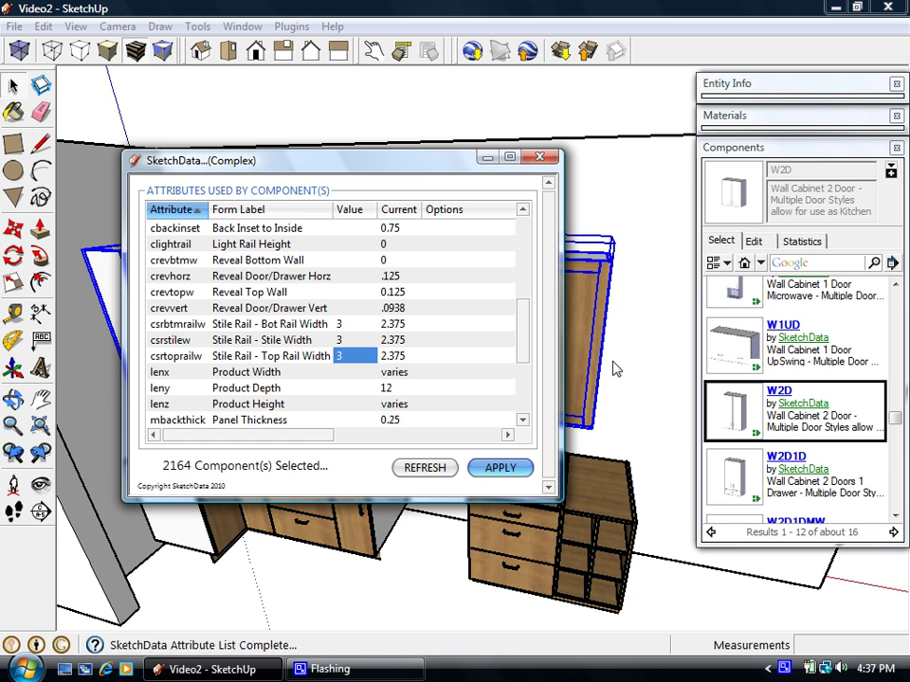
Close the complex attribute update and deselect the wall cabinets to check their doors
mouse_move(426, 160)
mouse_down()
mouse_move(347, 188)
mouse_move(367, 407)
mouse_up()
click(481, 404)
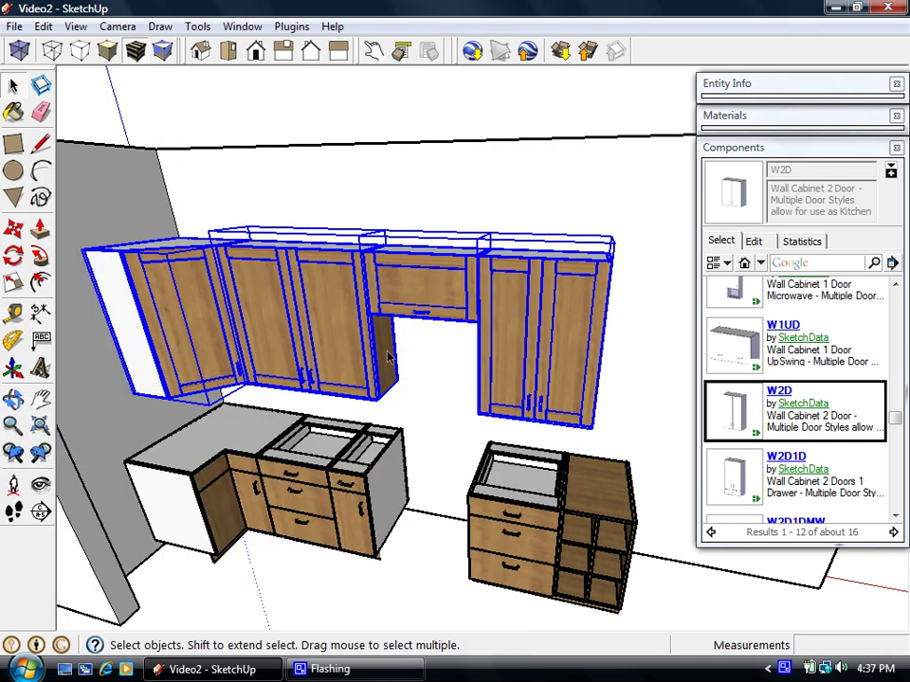
scroll(497, 422, up, 3)
click(449, 336)
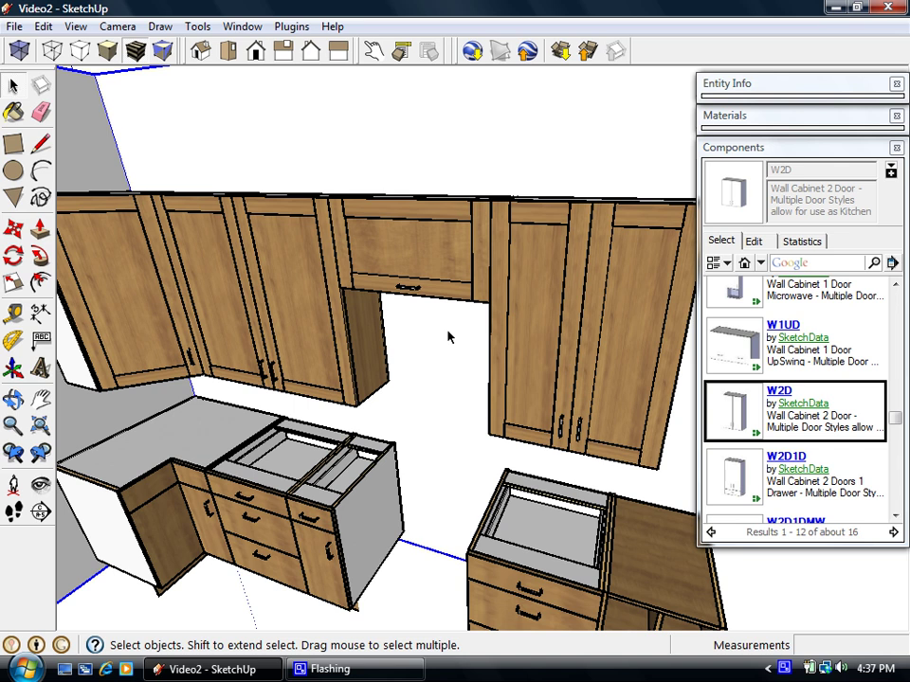
scroll(384, 336, down, 2)
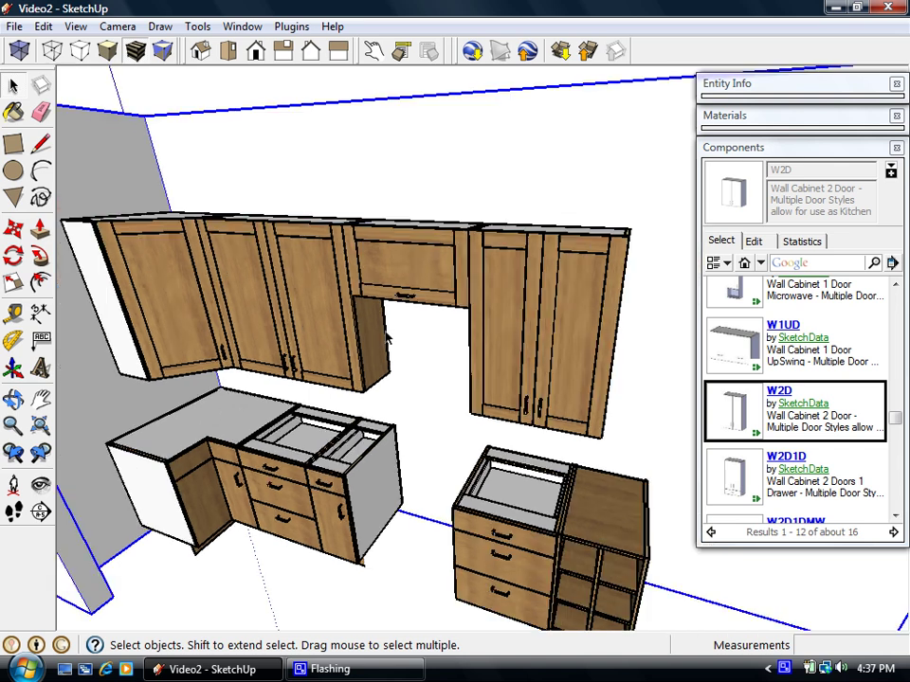
middle_drag(399, 344, 456, 332)
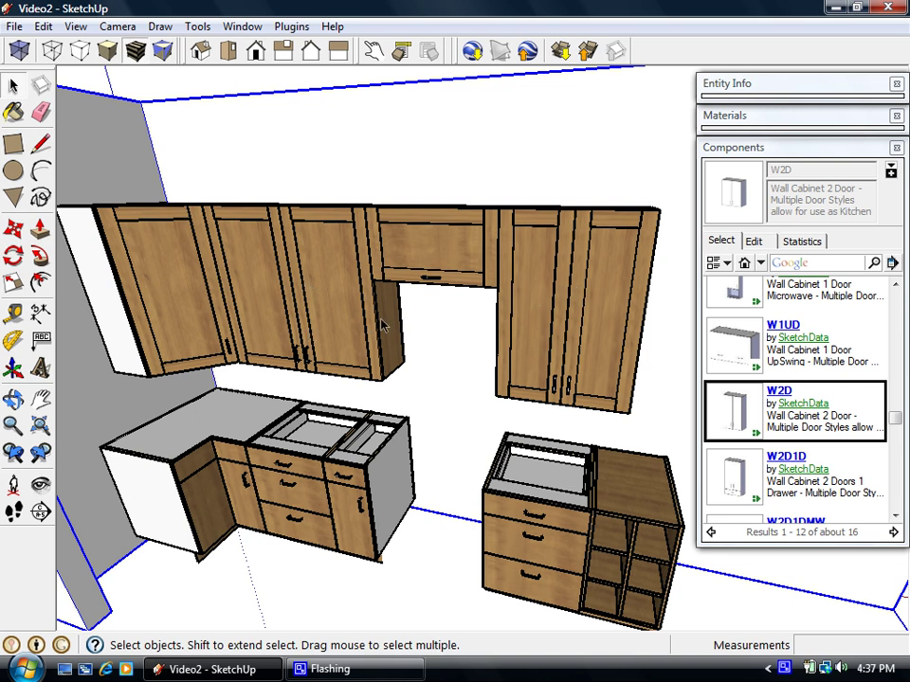
Browse the Cabinets - Pulls for Door/Drawer Fronts collection in the component library
middle_drag(422, 316, 678, 472)
scroll(422, 295, up, 4)
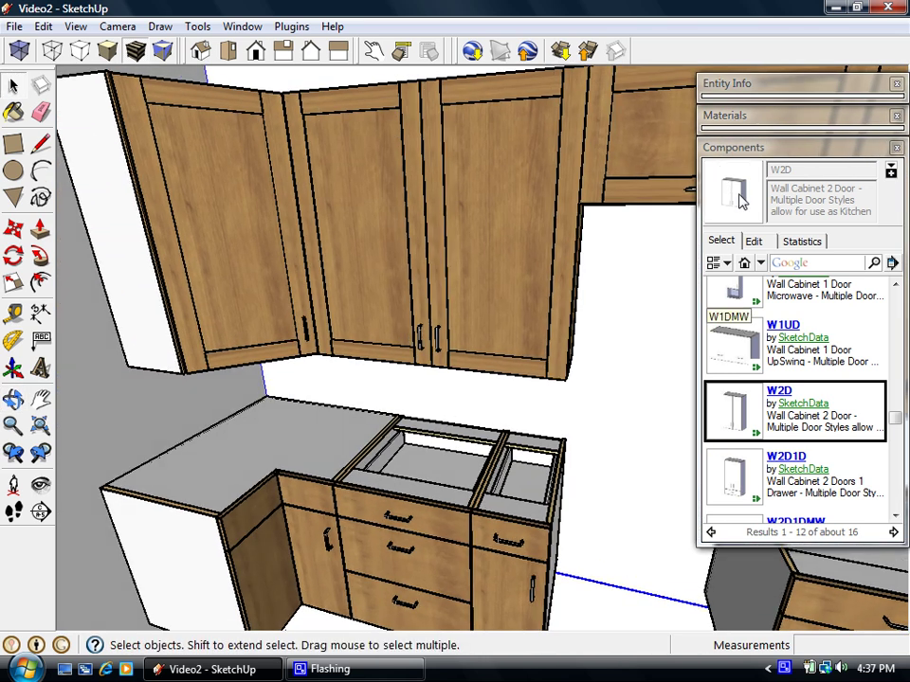
click(760, 262)
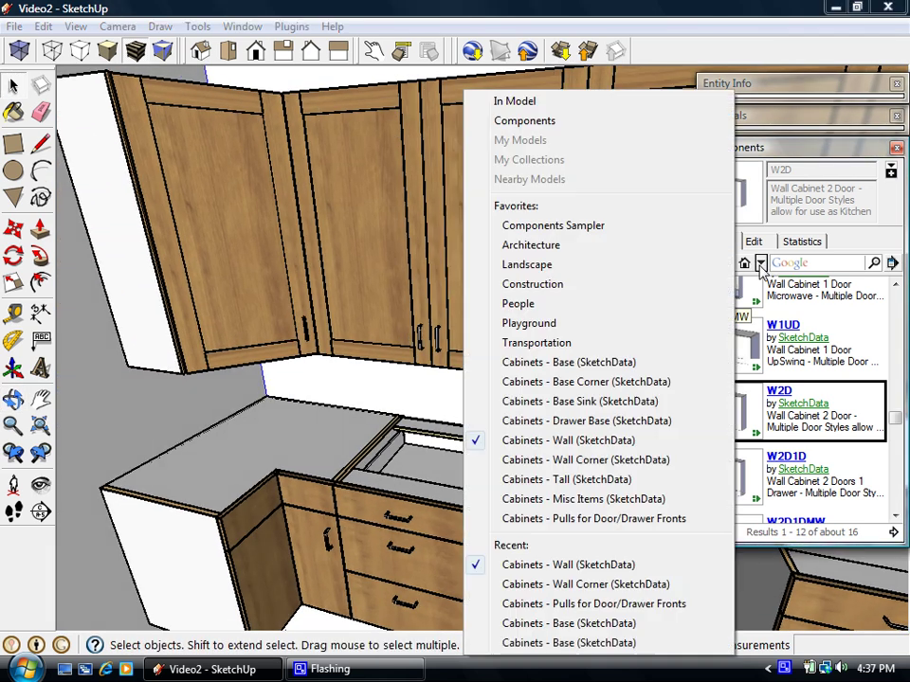
click(522, 519)
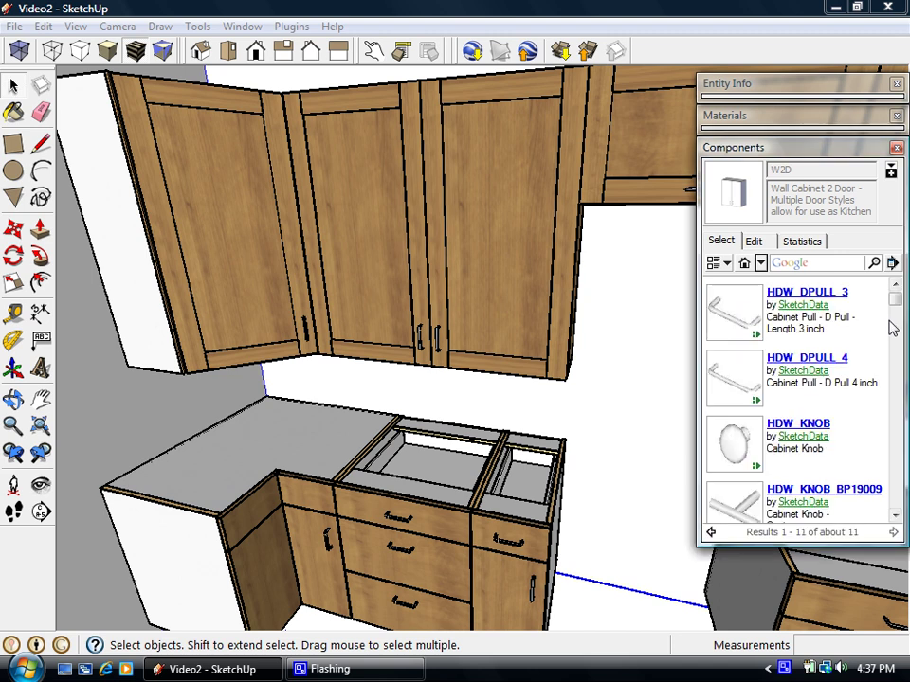
mouse_move(896, 305)
mouse_down()
mouse_move(900, 386)
mouse_move(892, 318)
mouse_up()
Select the nested pull on the right-hand door of the two-door wall cabinet beside the corner unit and start Replace Library Dynamic Component
double_click(431, 361)
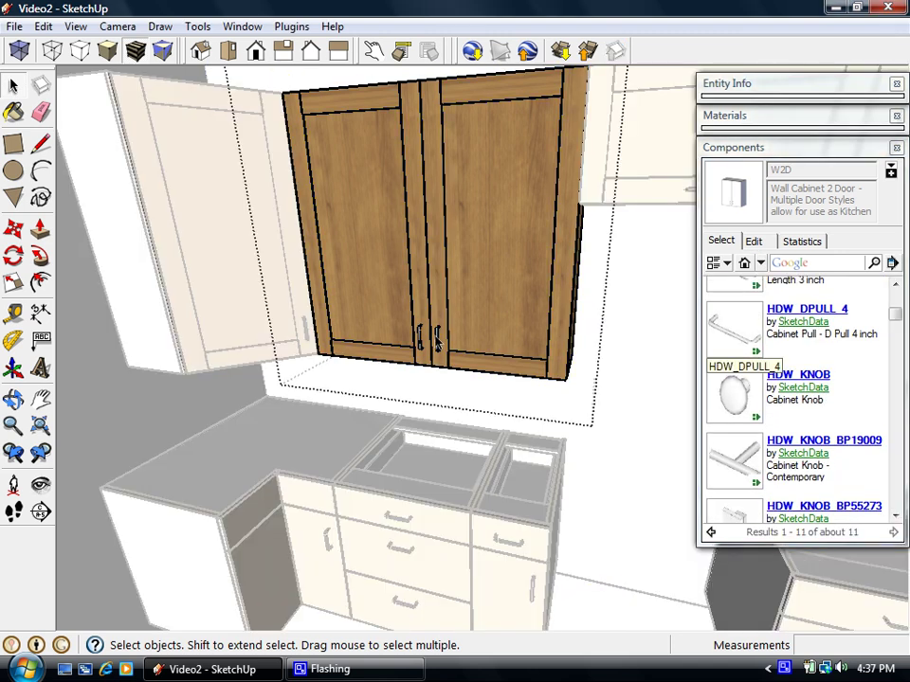
click(436, 343)
double_click(436, 339)
click(436, 339)
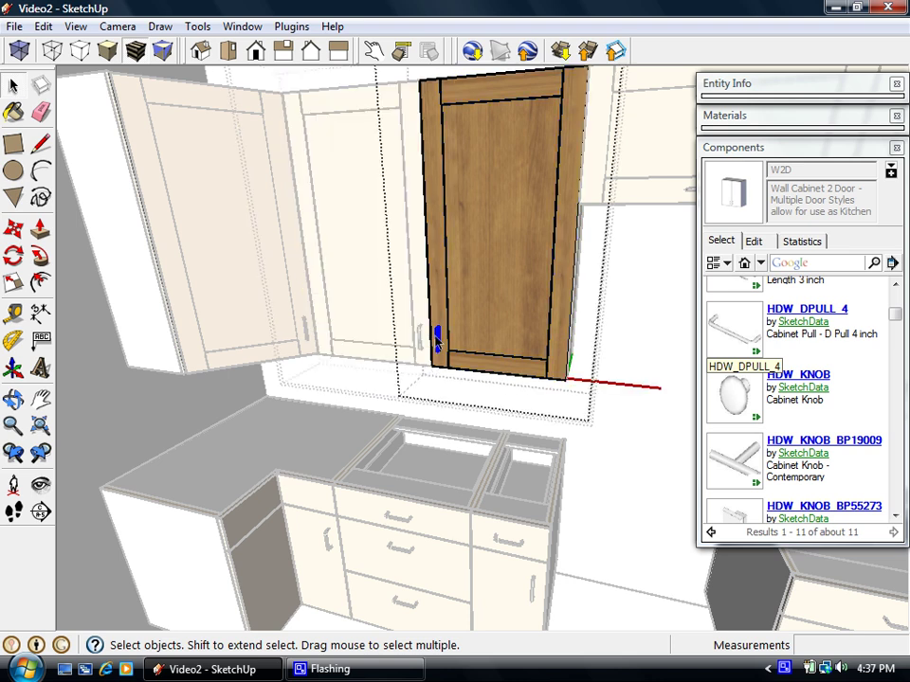
right_click(437, 339)
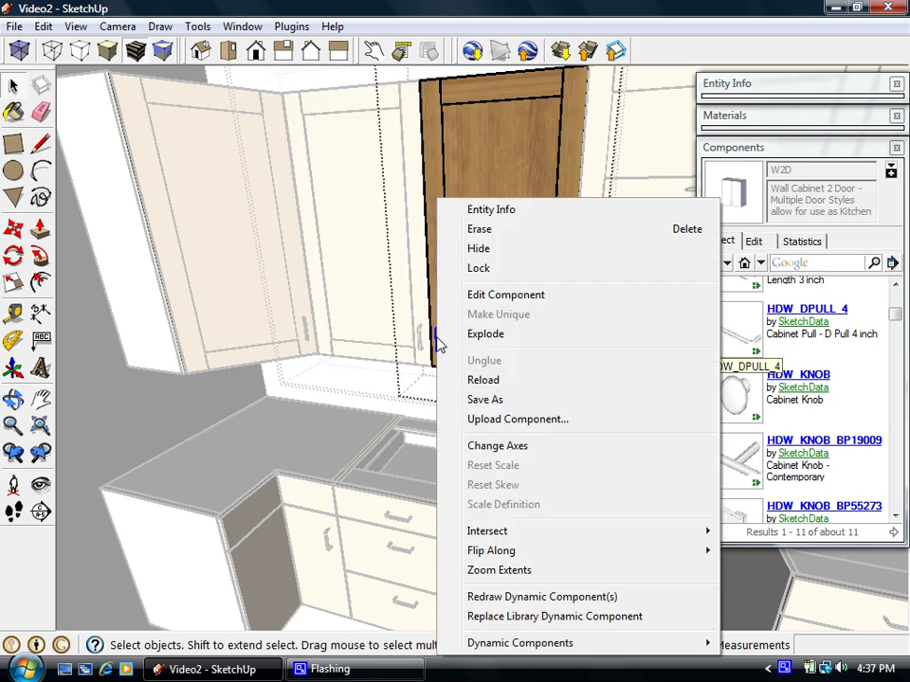
click(510, 617)
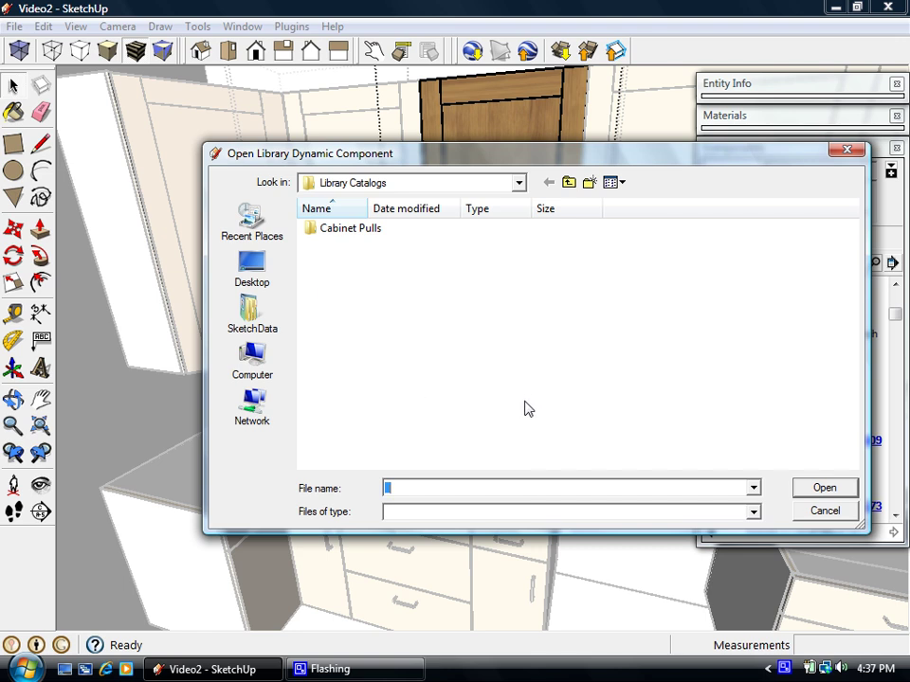
Replace all PULL_WALL components with HDW_PULL_BP19005 from the Cabinet Pulls library and exit the nested cabinet editing
double_click(363, 229)
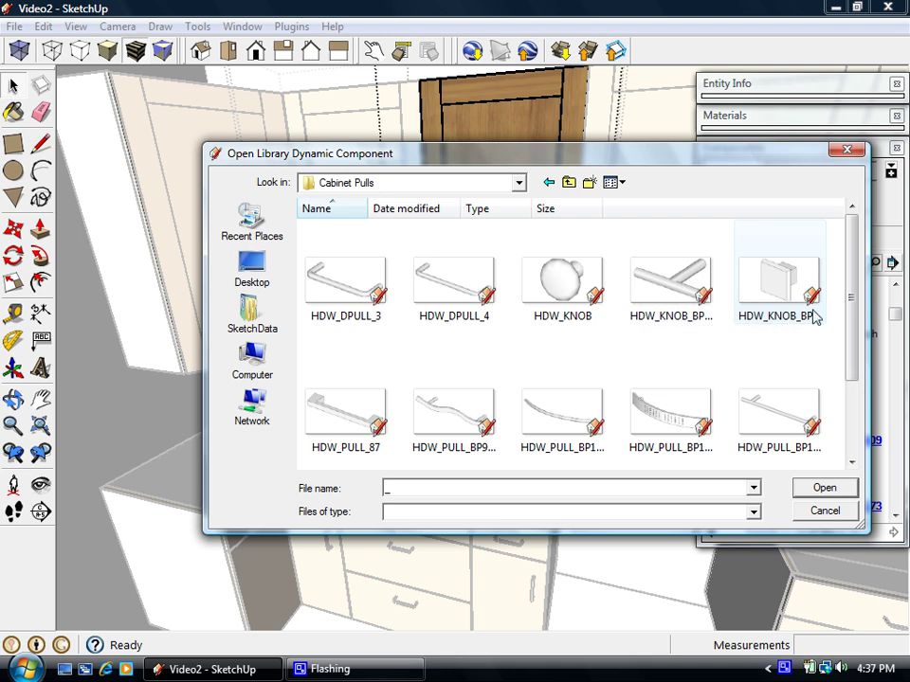
drag(849, 304, 849, 360)
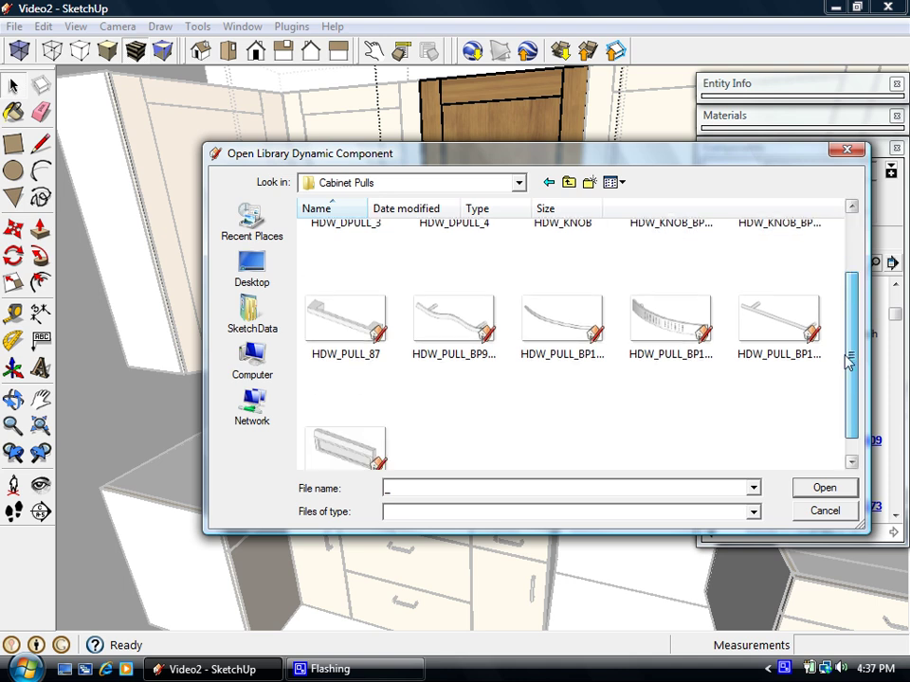
click(570, 329)
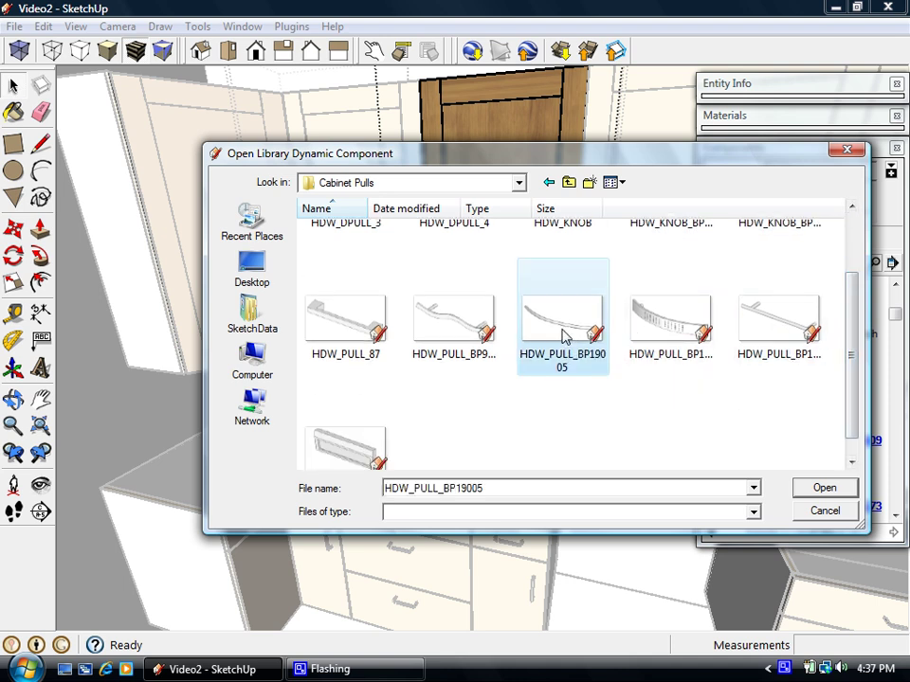
click(824, 488)
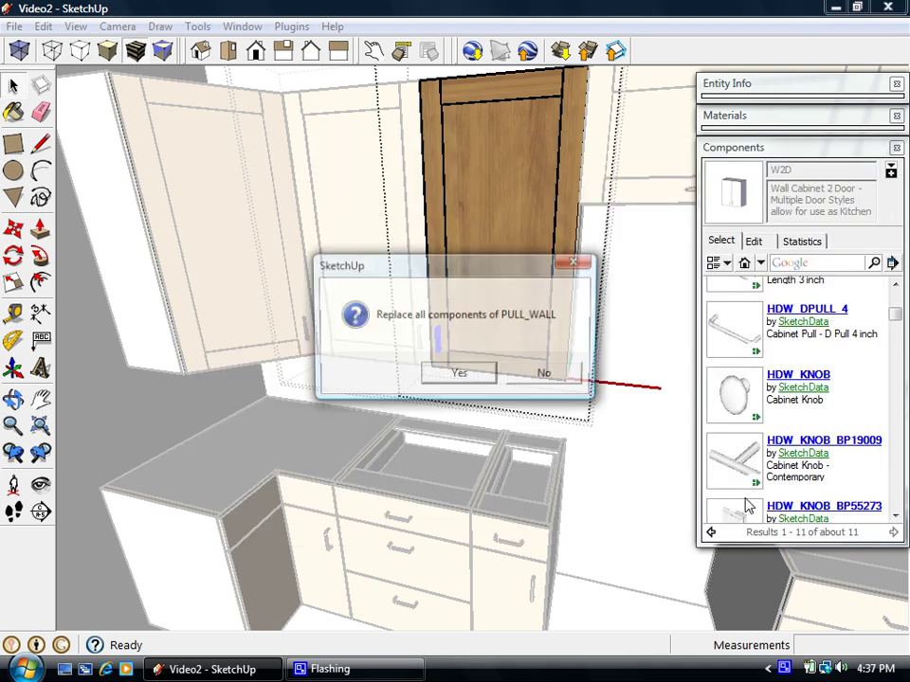
click(459, 375)
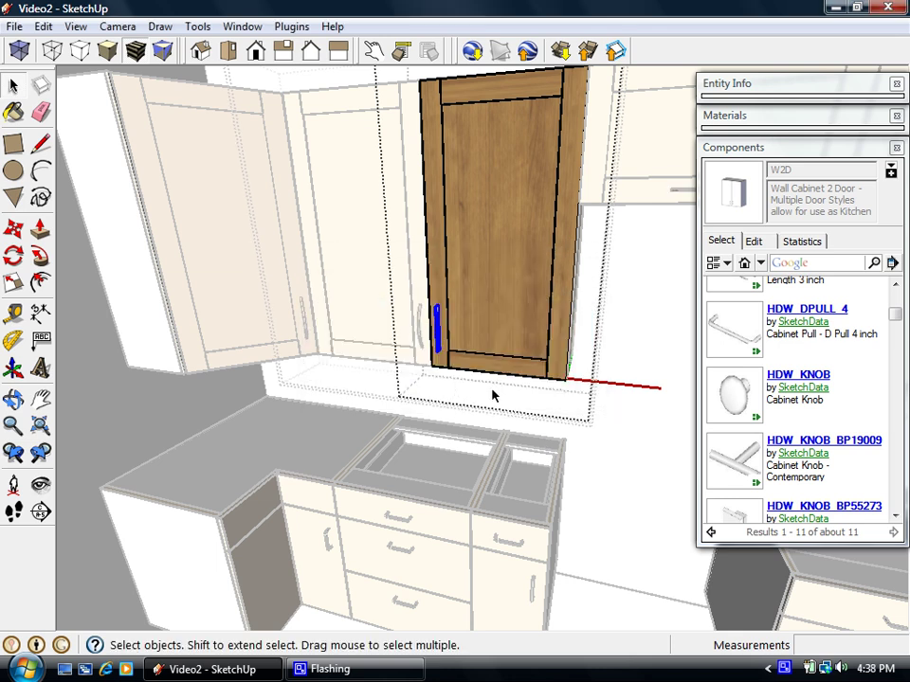
click(195, 442)
click(224, 448)
Select the nested pull on the top drawer of the three-drawer base cabinet and start Replace Library Dynamic Component
middle_drag(377, 375, 273, 405)
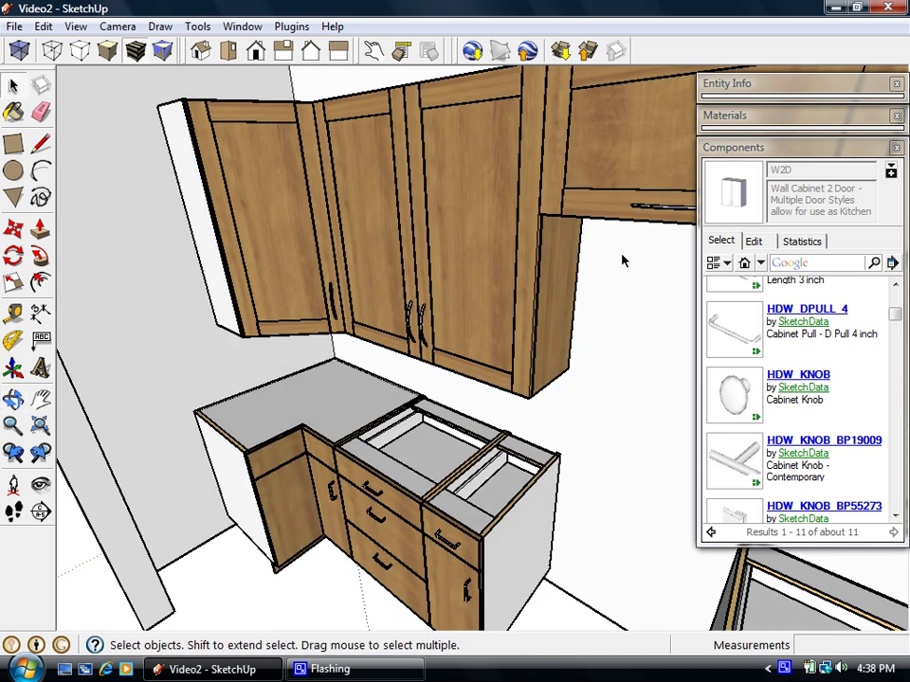
middle_drag(622, 258, 508, 459)
scroll(511, 481, up, 3)
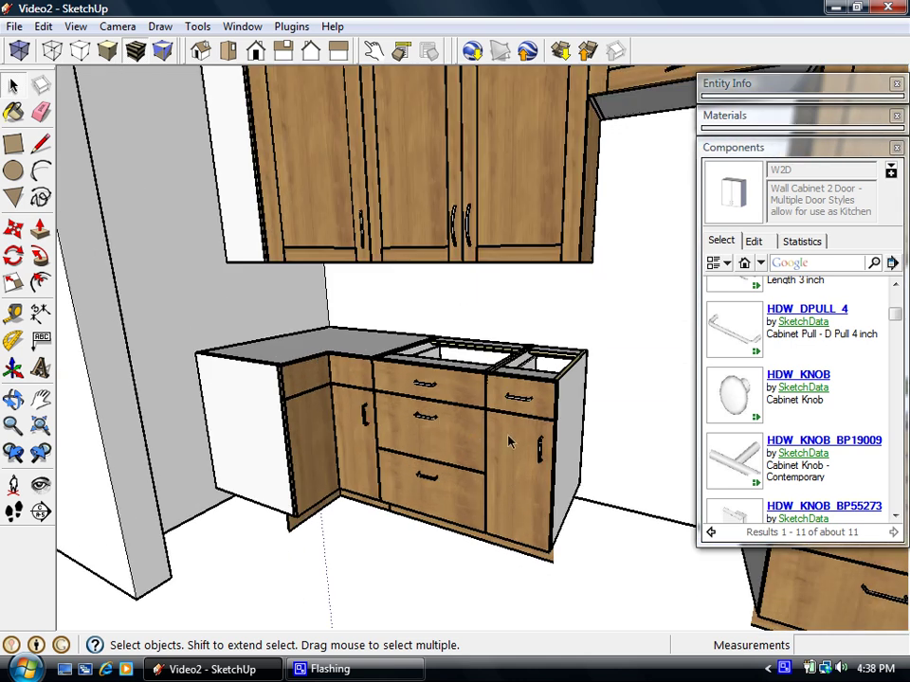
double_click(431, 395)
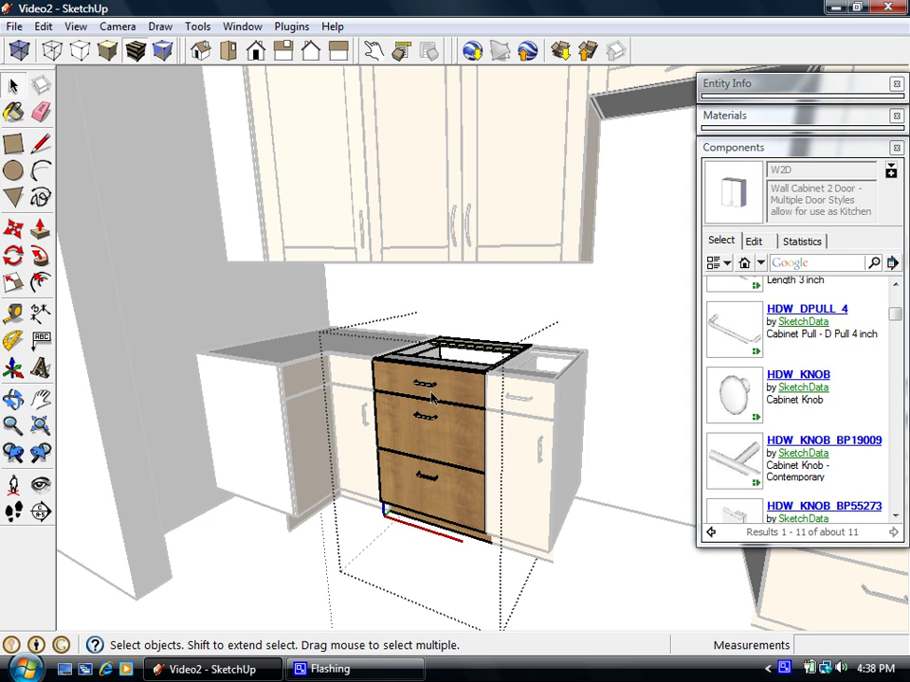
double_click(430, 394)
click(430, 392)
double_click(428, 390)
click(427, 387)
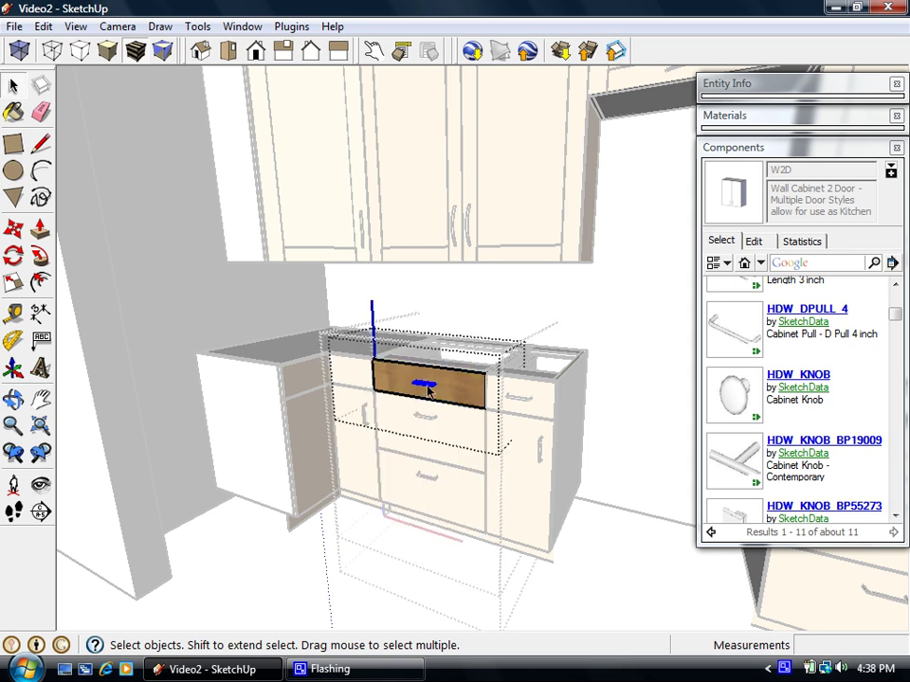
right_click(427, 388)
click(507, 622)
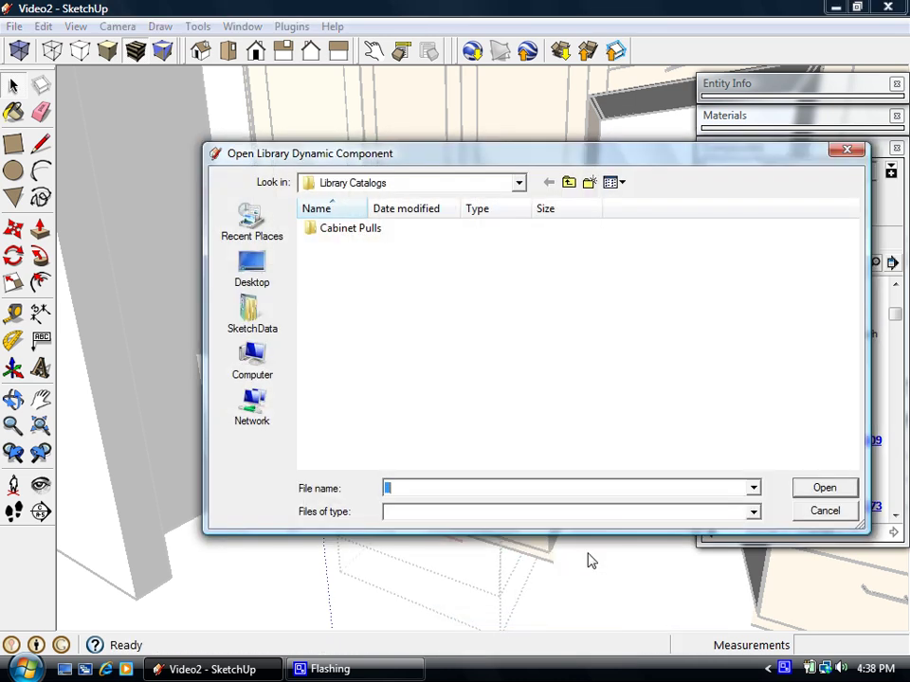
Replace all PULL_DRAWER components with the square knob HDW_KNOB_BP55273 from the Cabinet Pulls library and exit the component editing
double_click(341, 231)
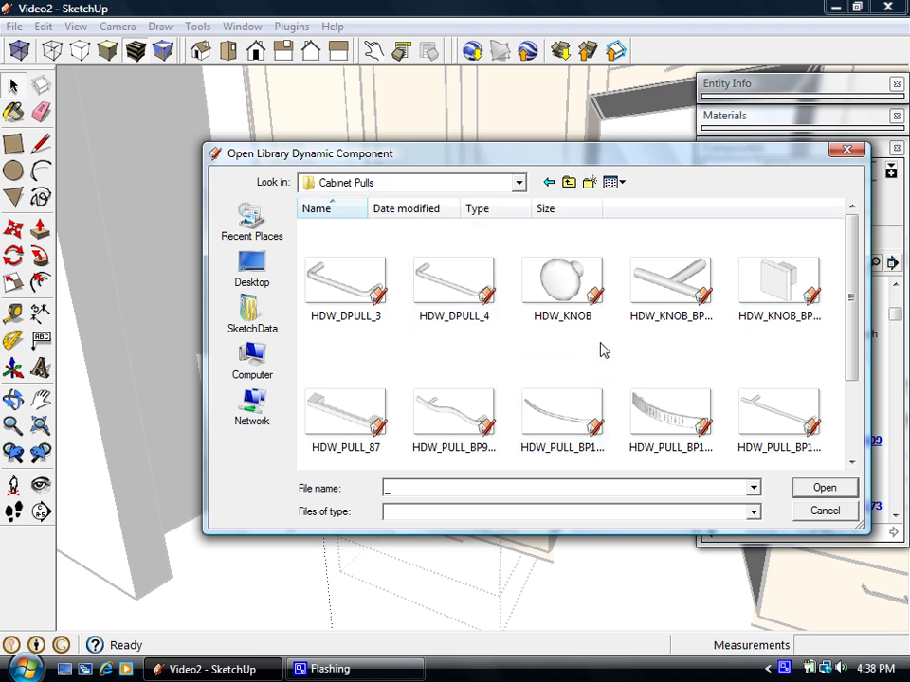
click(775, 289)
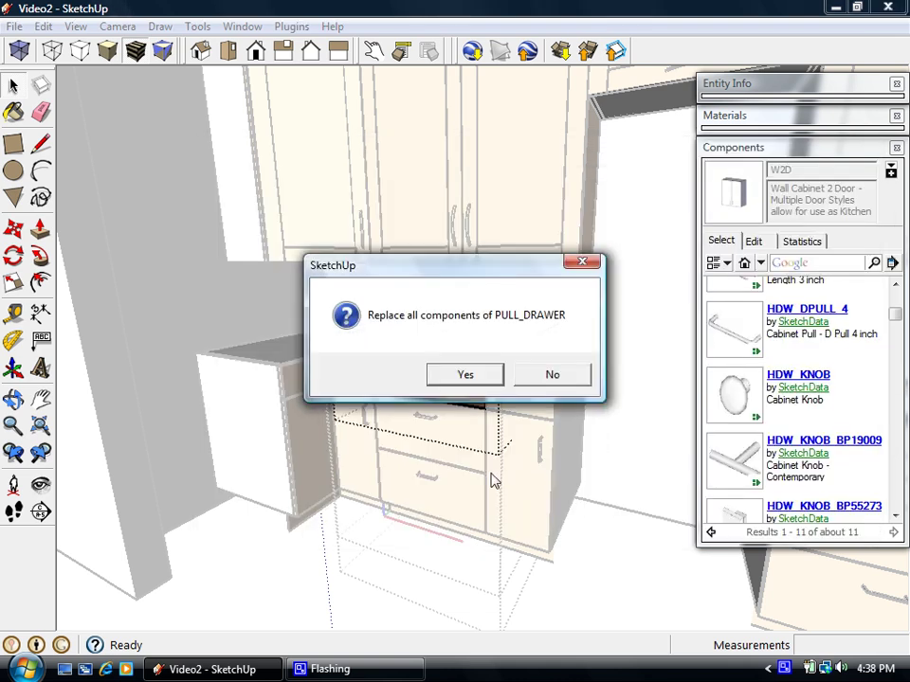
click(466, 374)
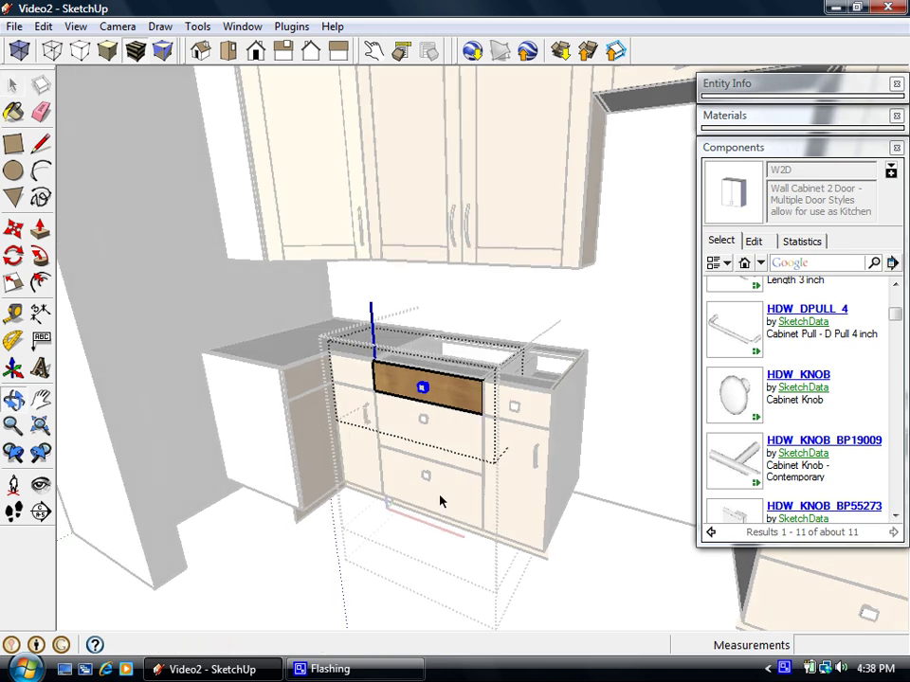
click(605, 548)
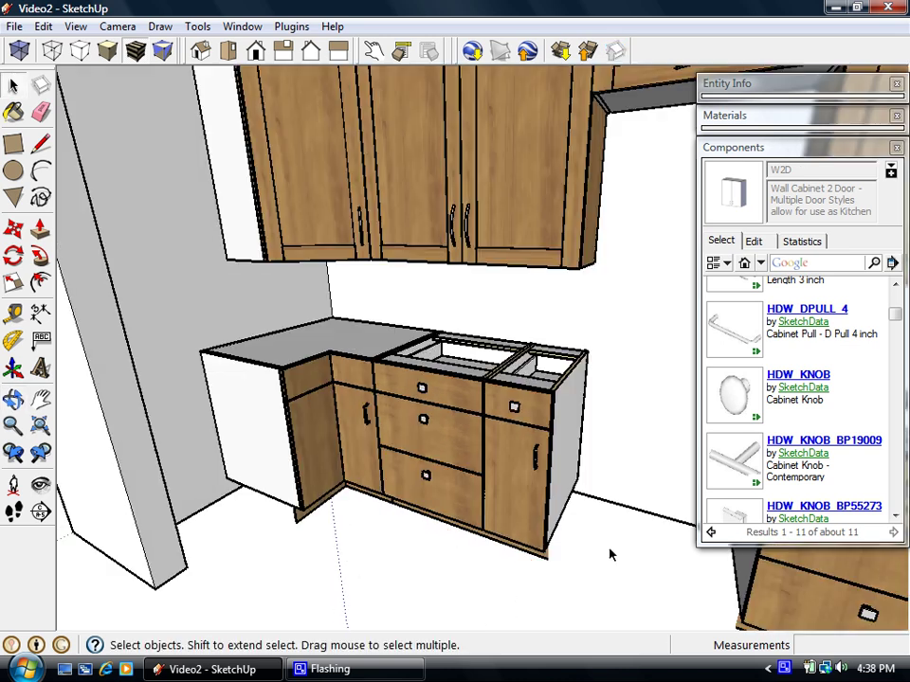
Select the nested door pull on the narrow one-drawer, one-door base cabinet and start Replace Library Dynamic Component
scroll(605, 552, up, 5)
scroll(516, 427, up, 2)
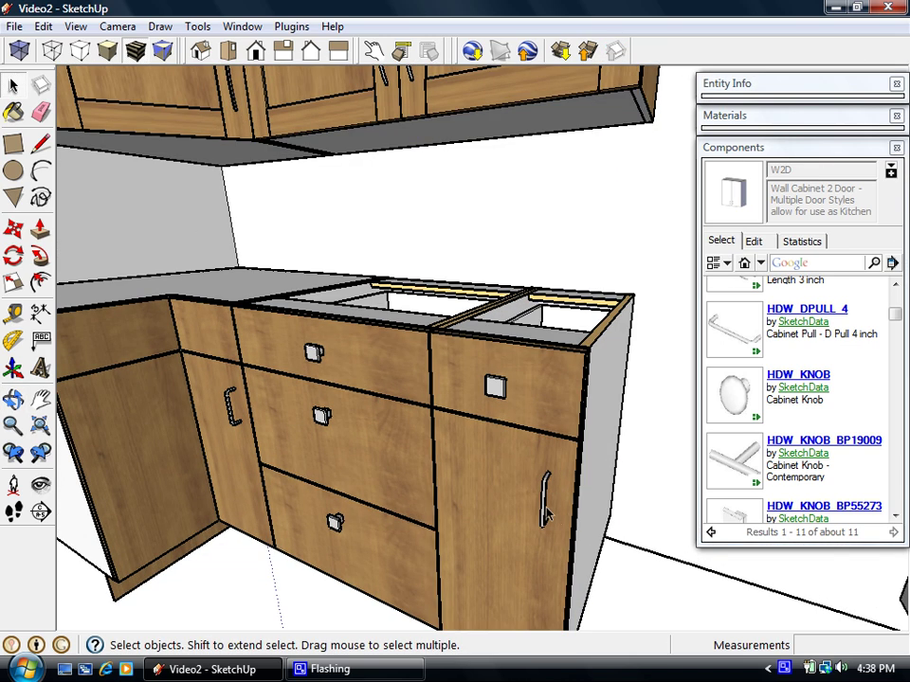
double_click(545, 512)
double_click(545, 512)
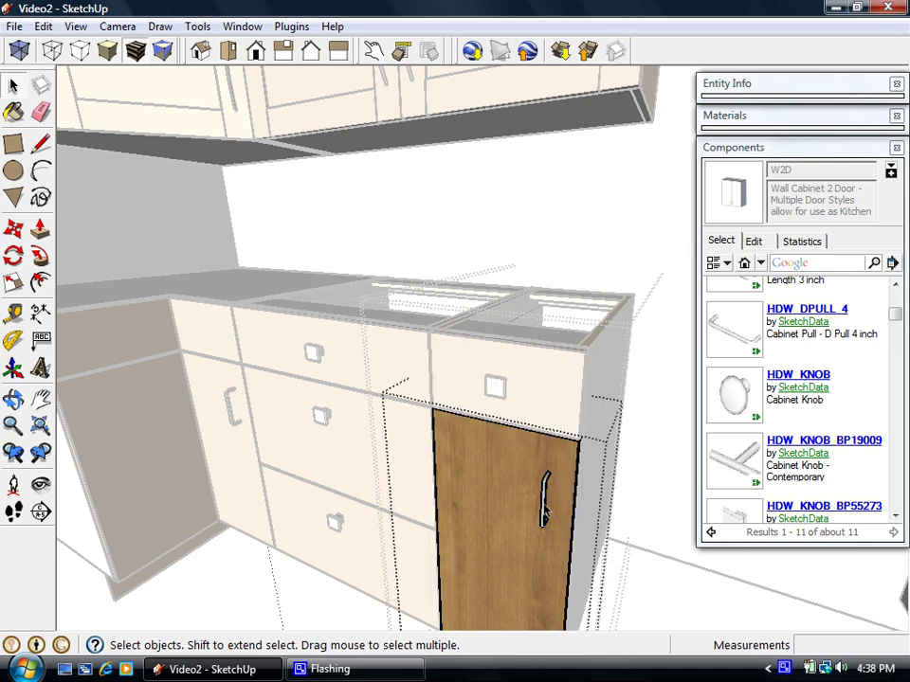
right_click(545, 513)
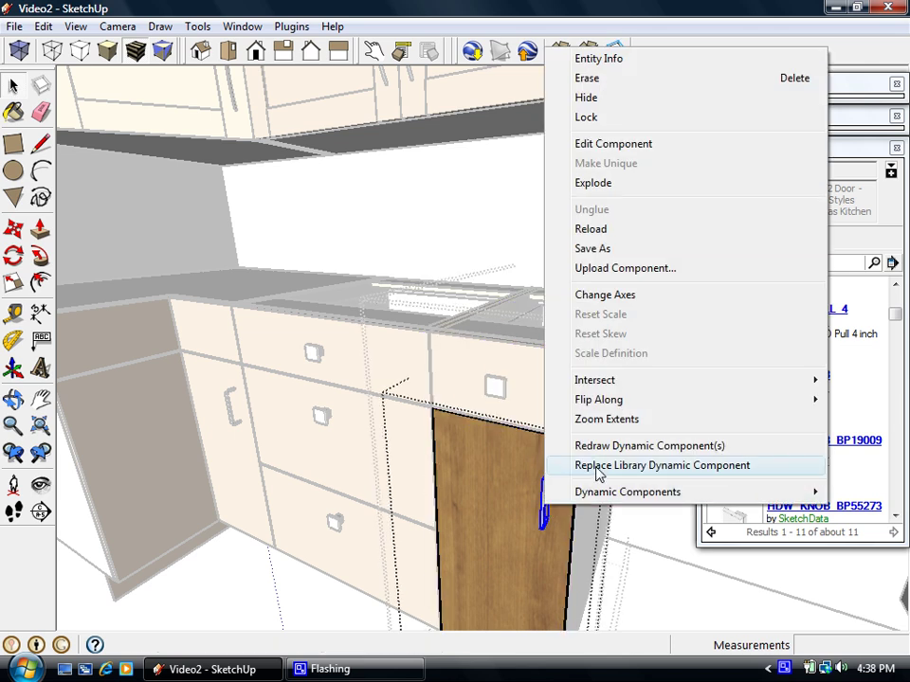
click(577, 469)
Replace all PULL_BASE components with HDW_PULL_BP19005 from the Cabinet Pulls library and exit the nested cabinet editing
double_click(319, 230)
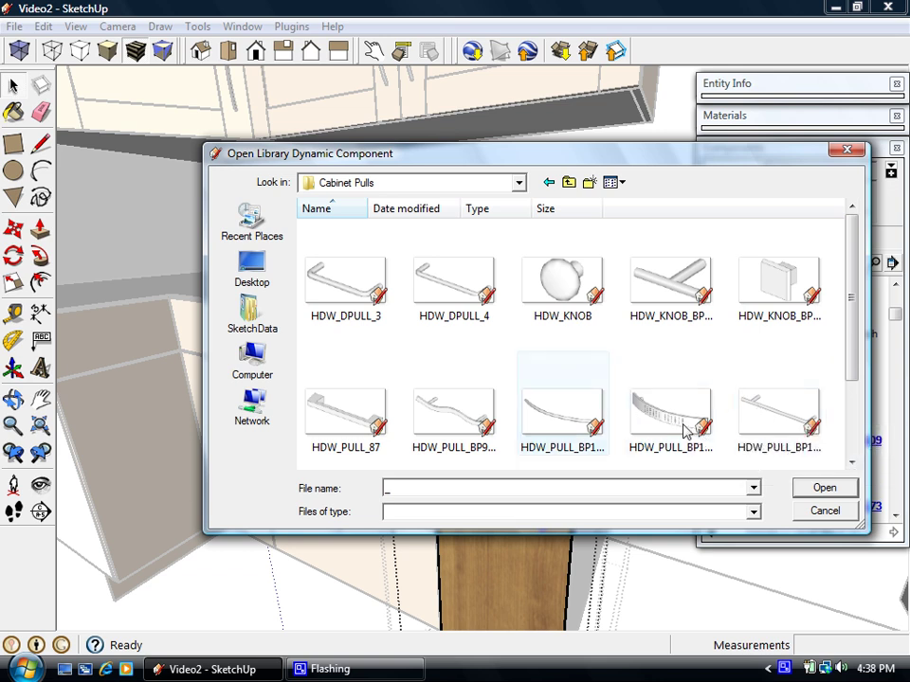
click(542, 428)
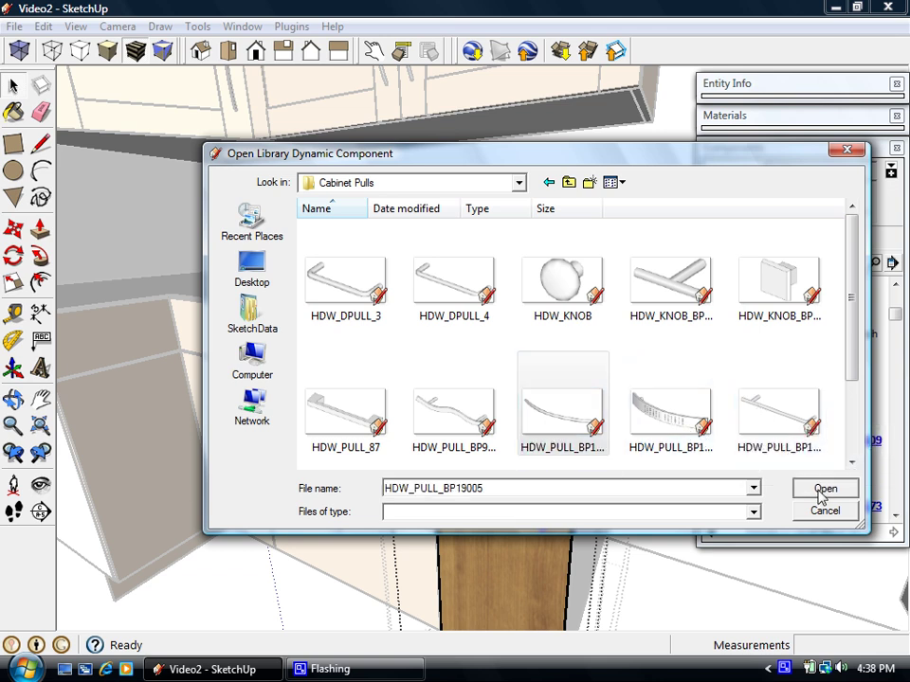
click(821, 489)
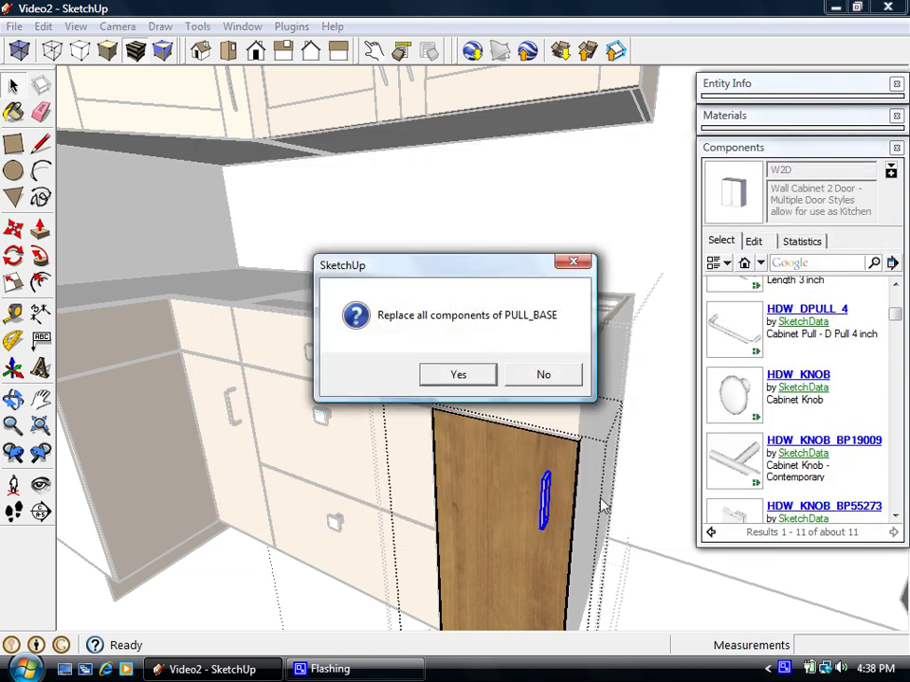
click(473, 378)
middle_drag(564, 535, 675, 542)
click(673, 540)
scroll(642, 510, down, 3)
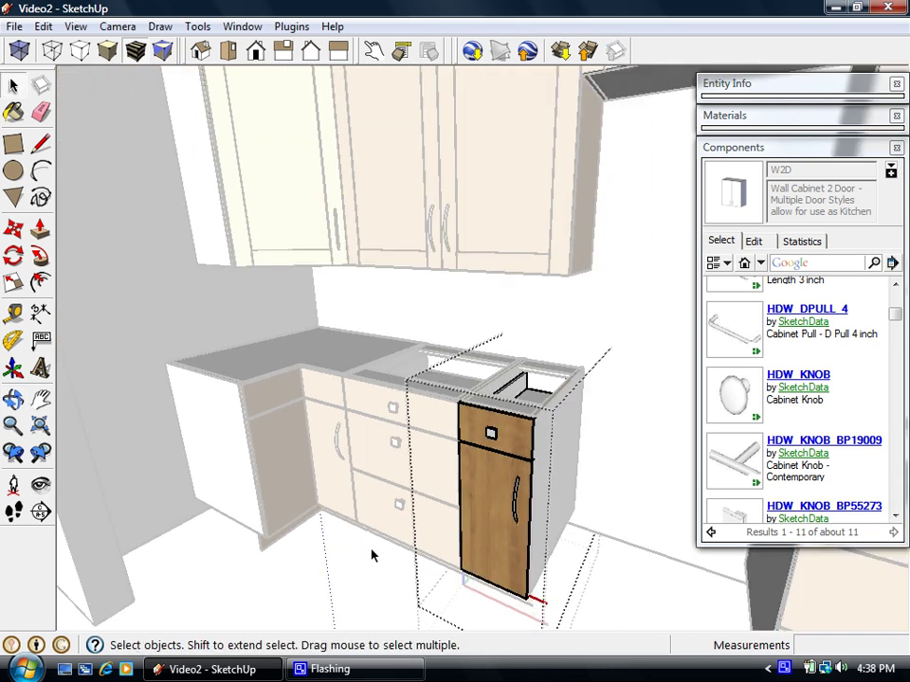
click(372, 550)
click(593, 561)
scroll(484, 533, down, 2)
middle_drag(524, 537, 422, 453)
scroll(440, 408, down, 3)
scroll(457, 384, down, 3)
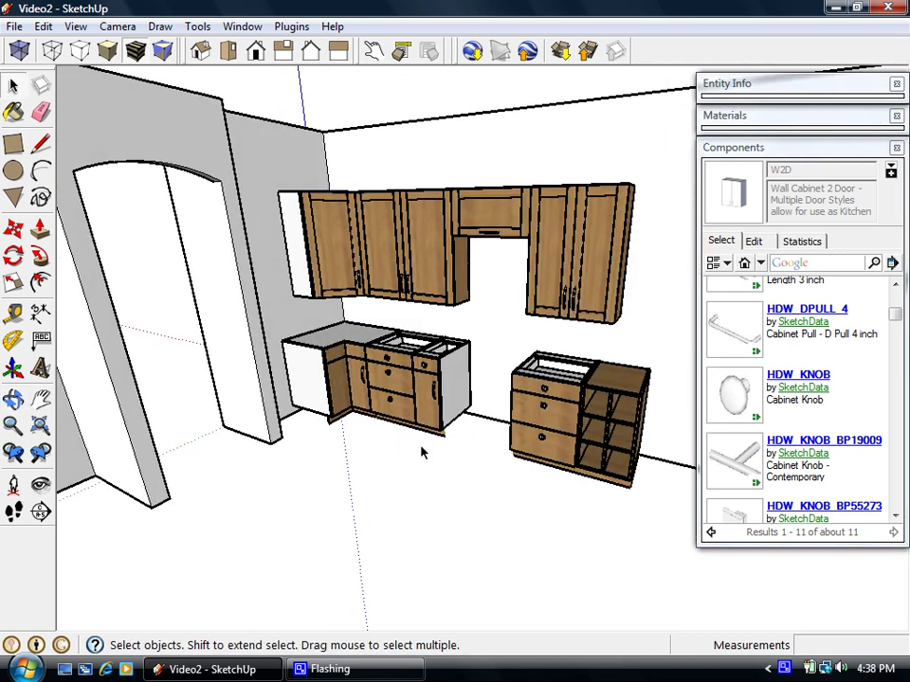
shift+middle_drag(467, 388, 441, 447)
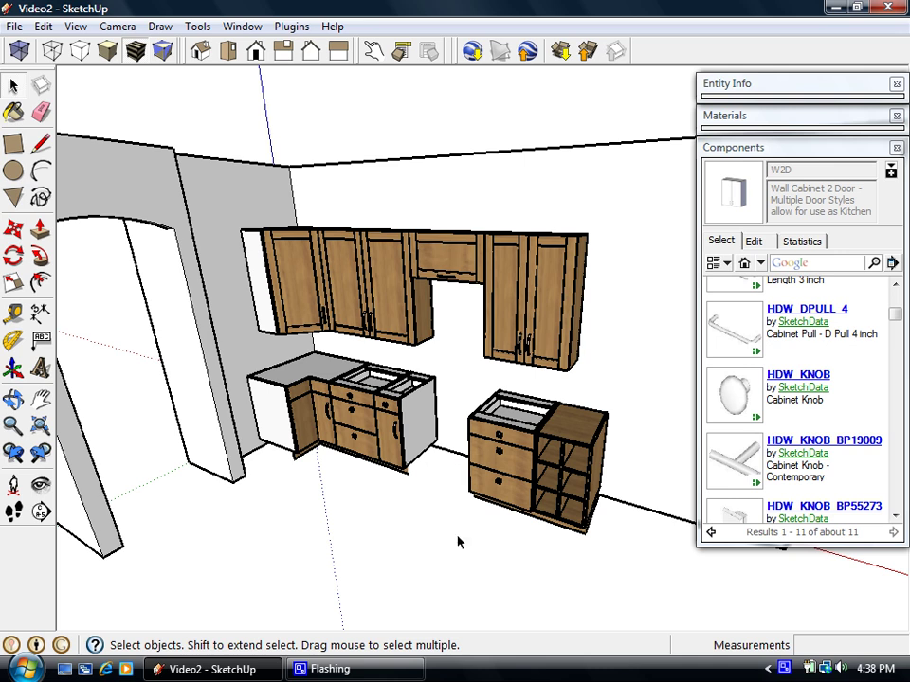